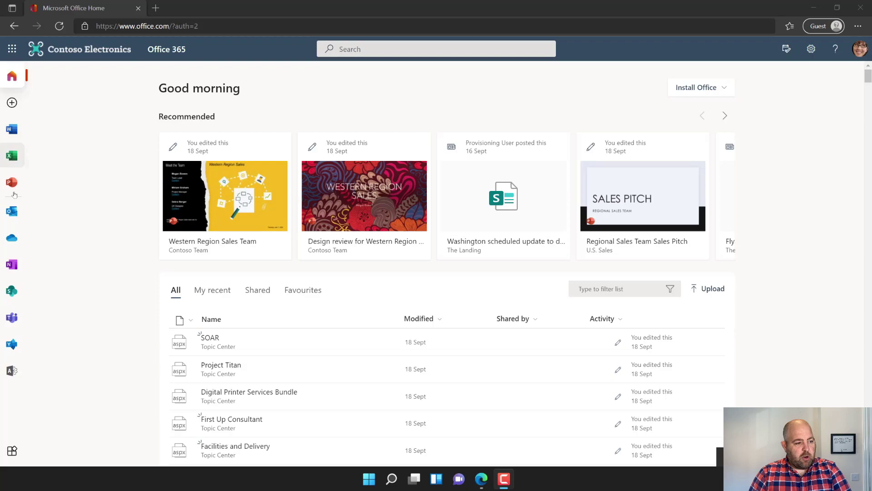
- Launch Bookings from All Apps and add a new booking calendar with the business's name
click(14, 451)
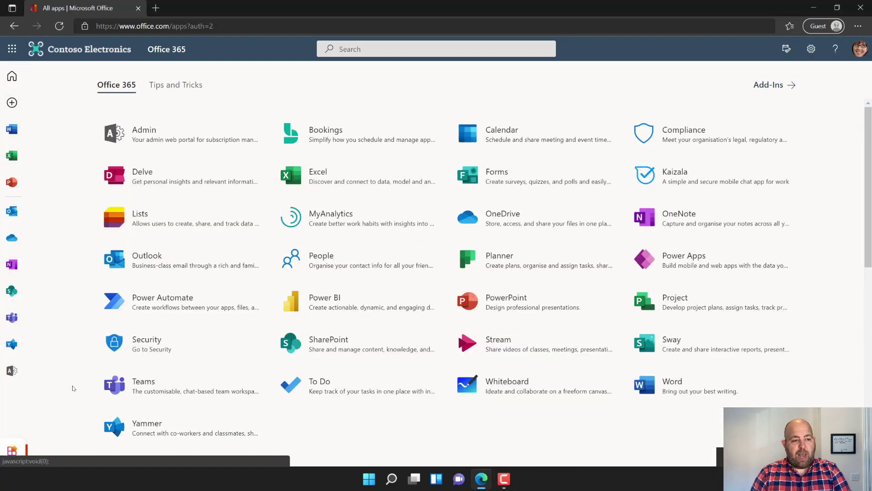
click(305, 142)
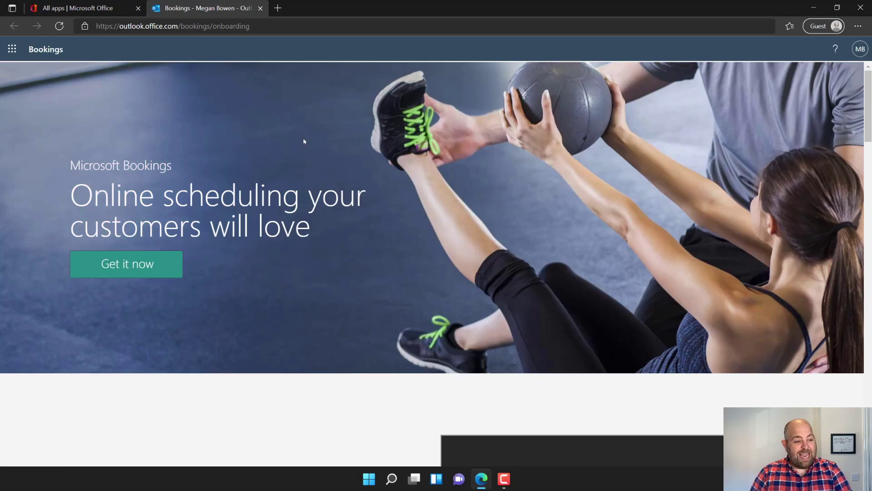
click(160, 262)
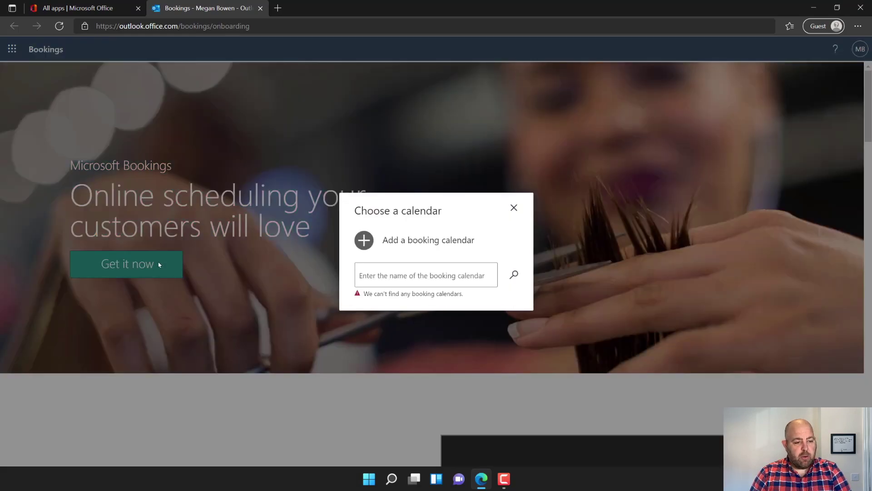
click(369, 240)
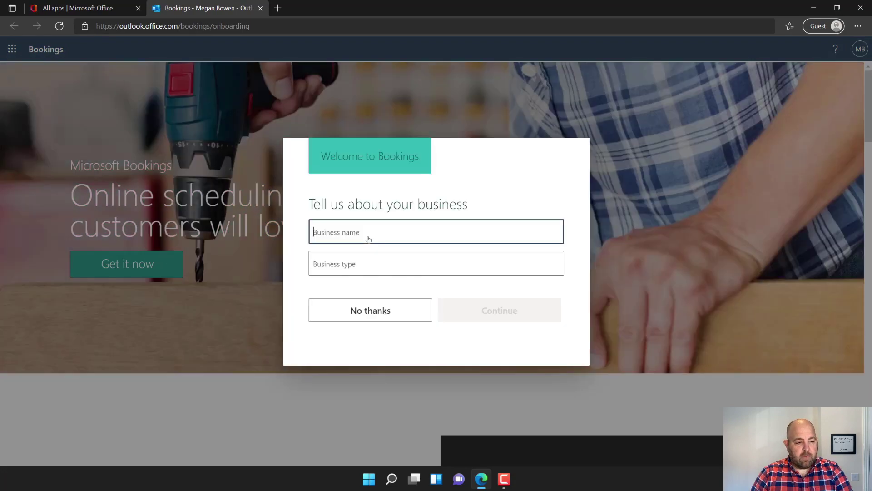
text(Stuart)
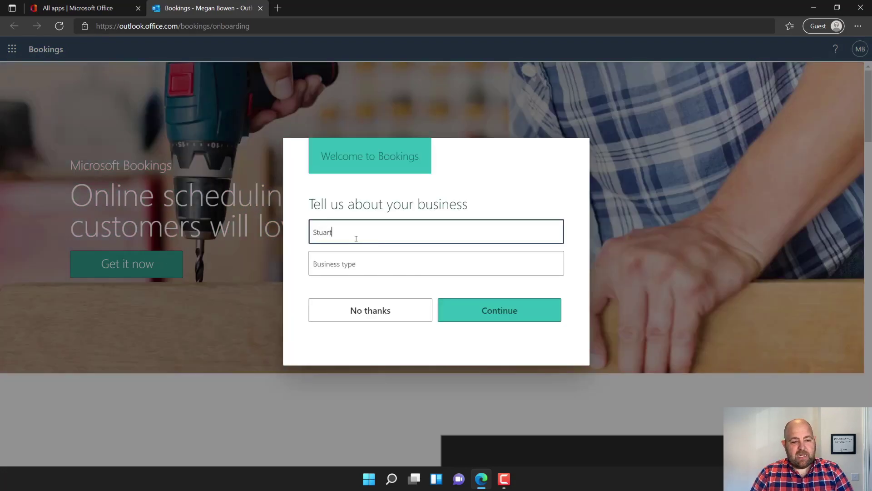
text('s Booking Calendar)
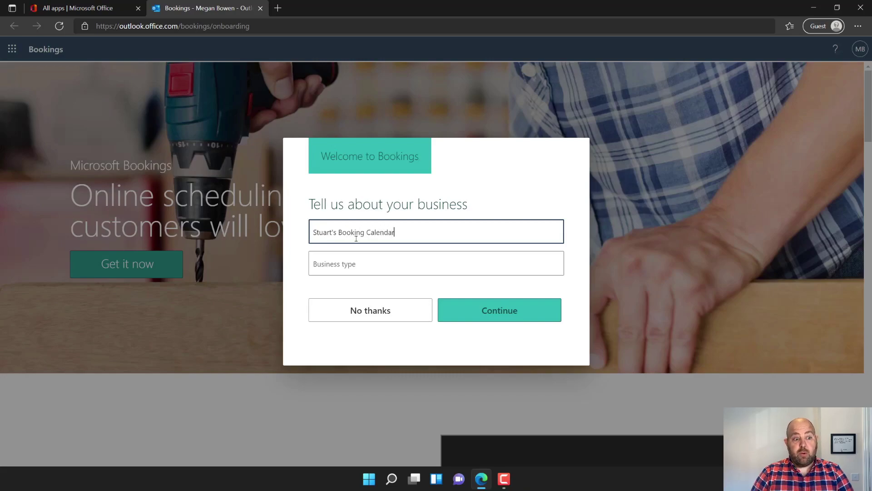
click(476, 310)
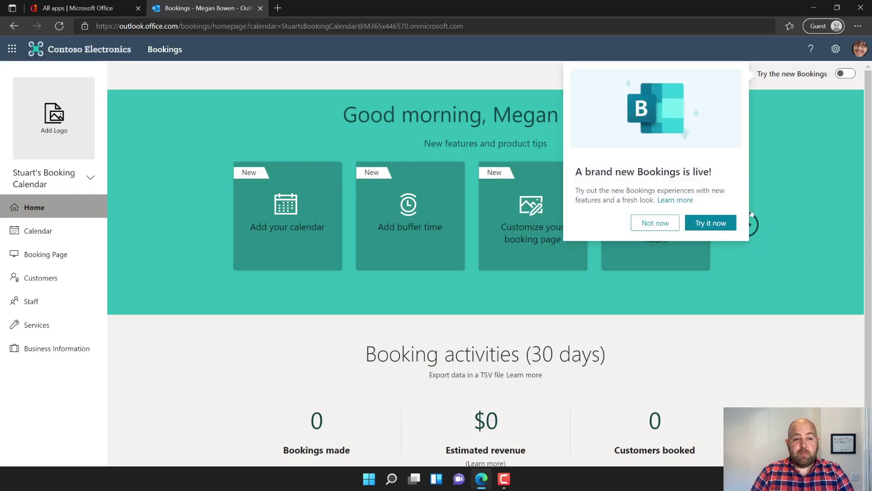
- Turn on the new Bookings experience, dismiss the welcome and both tips, and open Staff settings
click(710, 222)
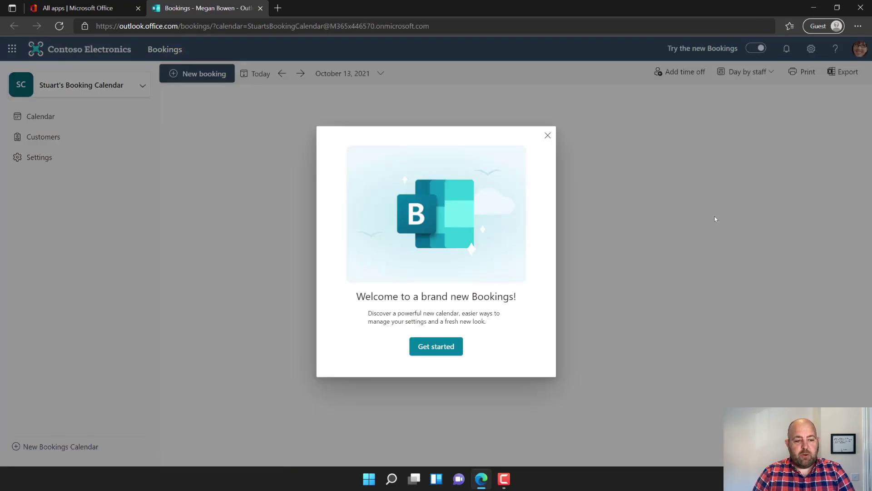
click(429, 352)
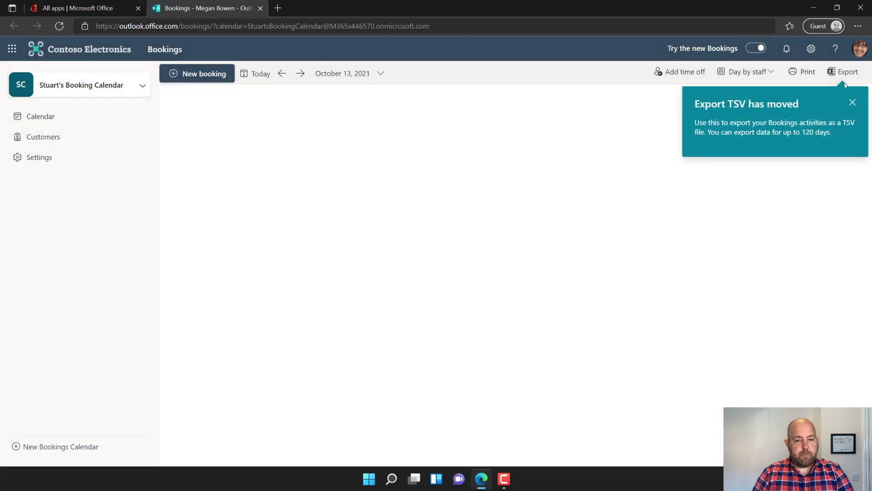
click(853, 102)
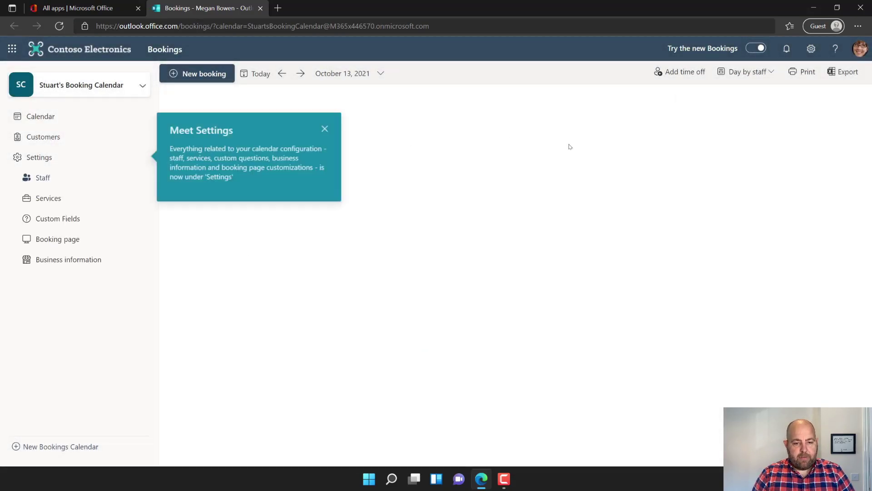
click(326, 129)
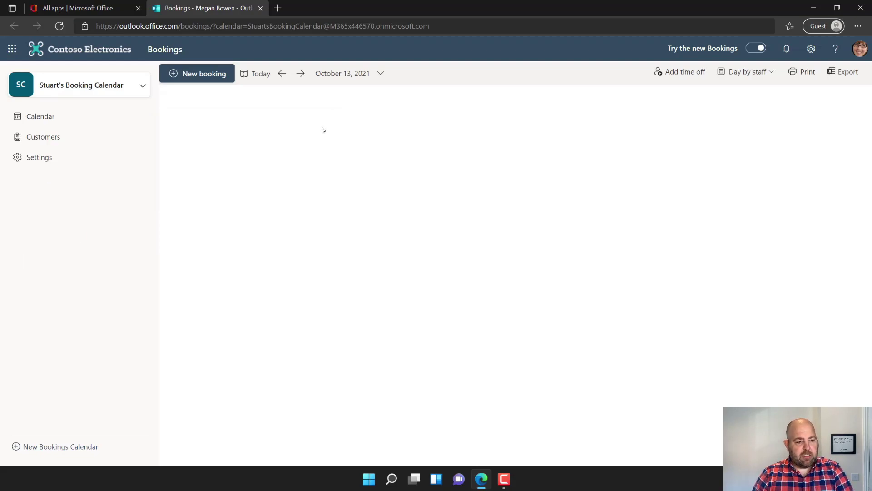
click(34, 159)
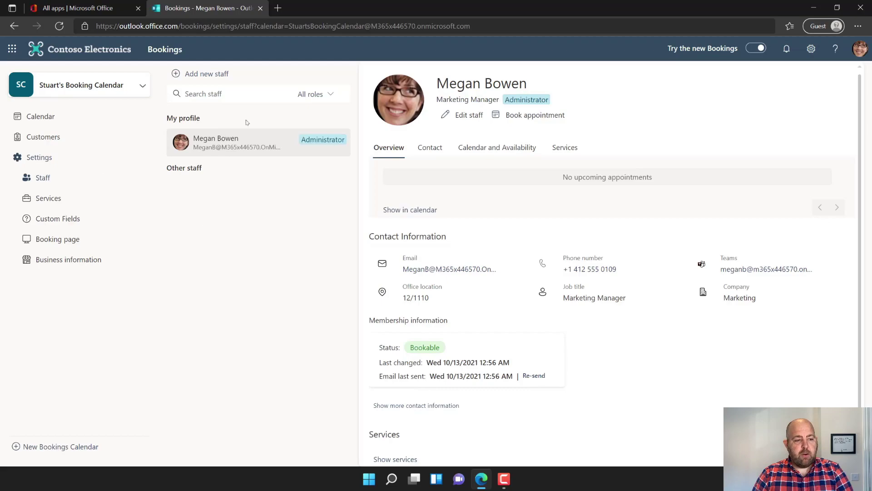
- Browse Services, Custom fields, Booking page and Business information settings, ending back on Custom fields
click(50, 200)
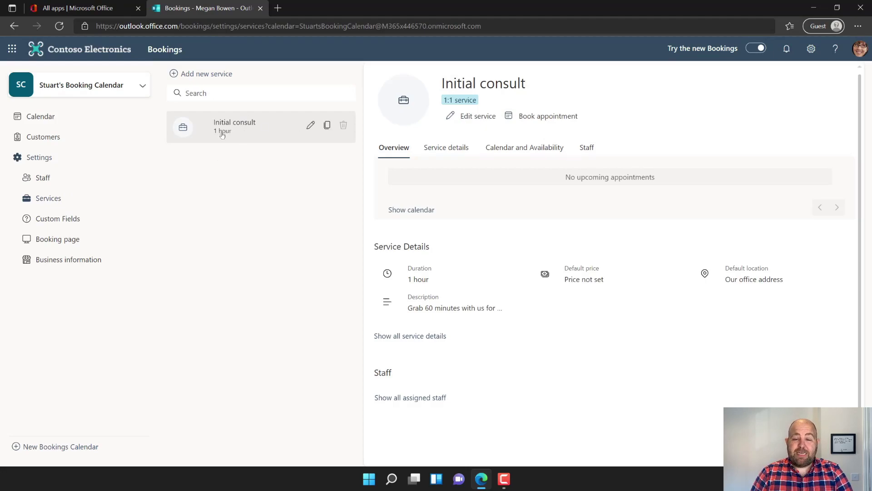
click(63, 224)
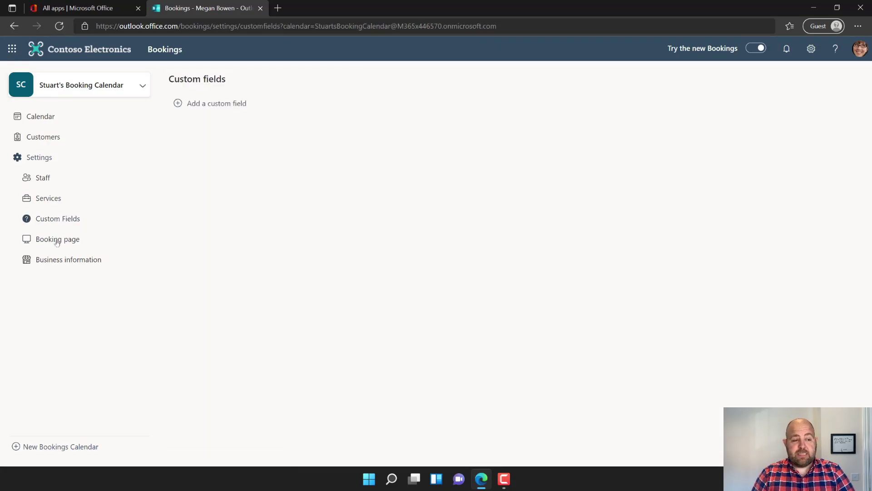
click(56, 240)
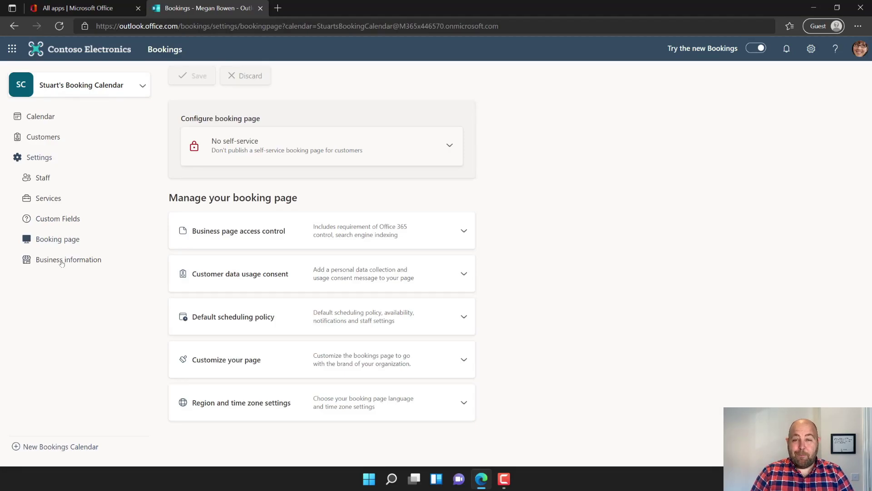
click(63, 261)
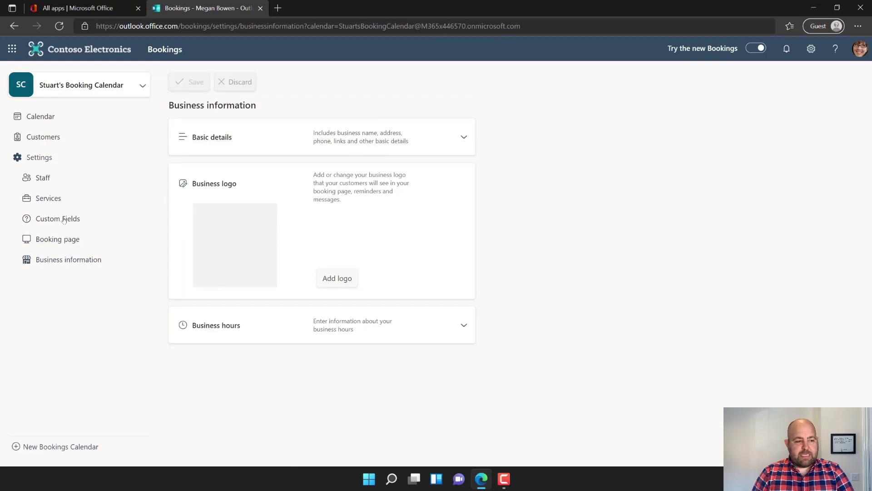
click(42, 220)
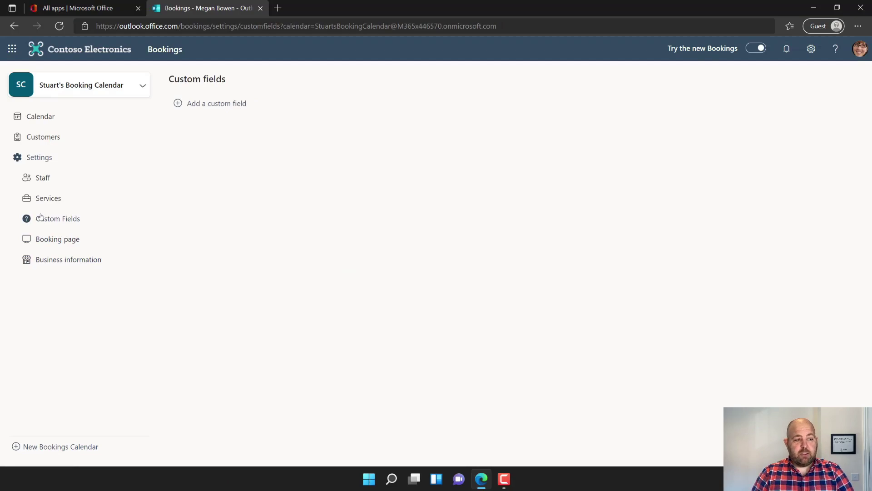
- Add custom questions 'What would you like to talk about?' and 'What is your organisation name?'
click(206, 108)
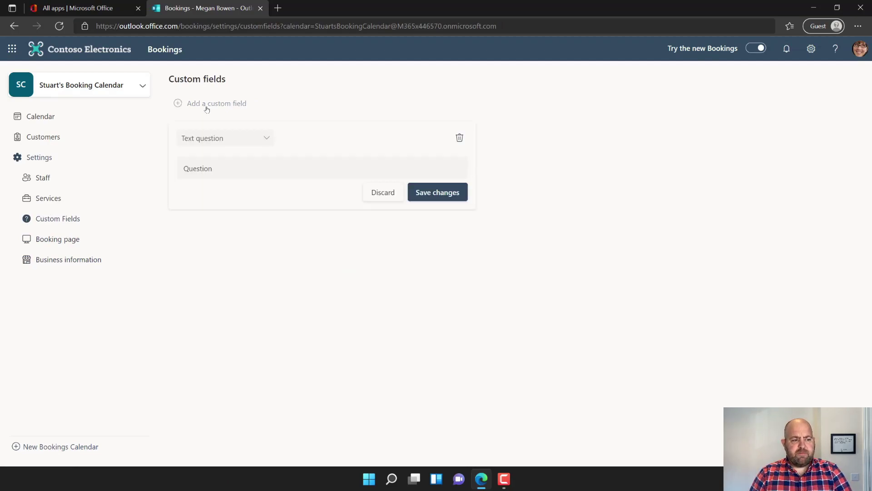
click(220, 168)
text(What)
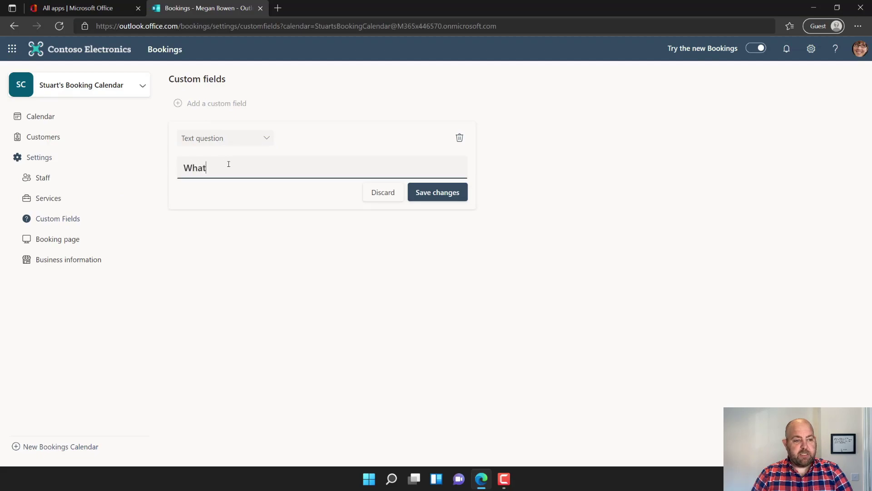
text( would you like )
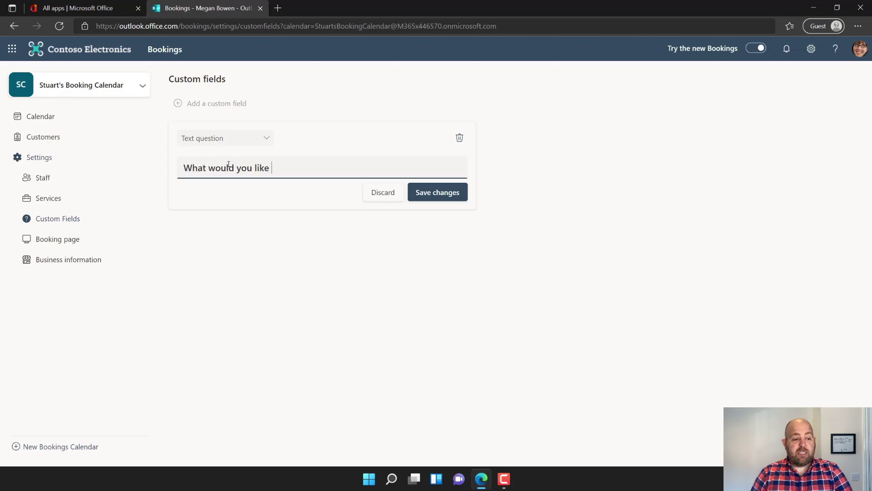
text(to talk about?)
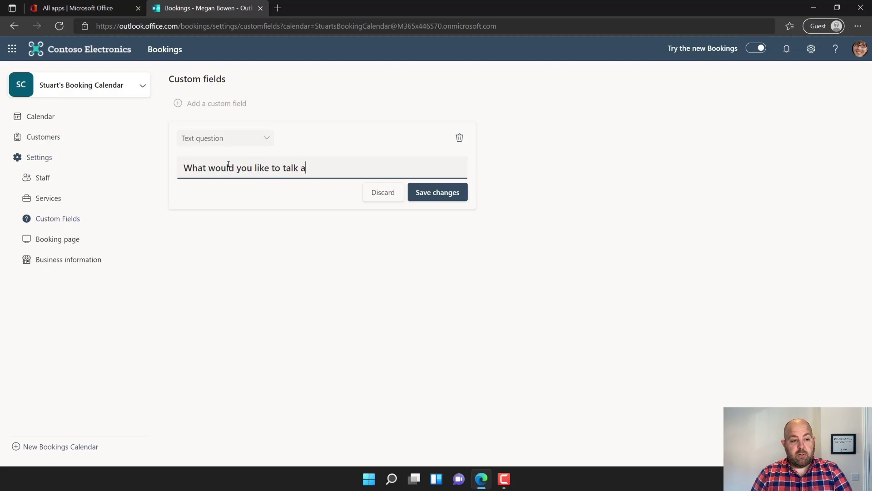
click(433, 191)
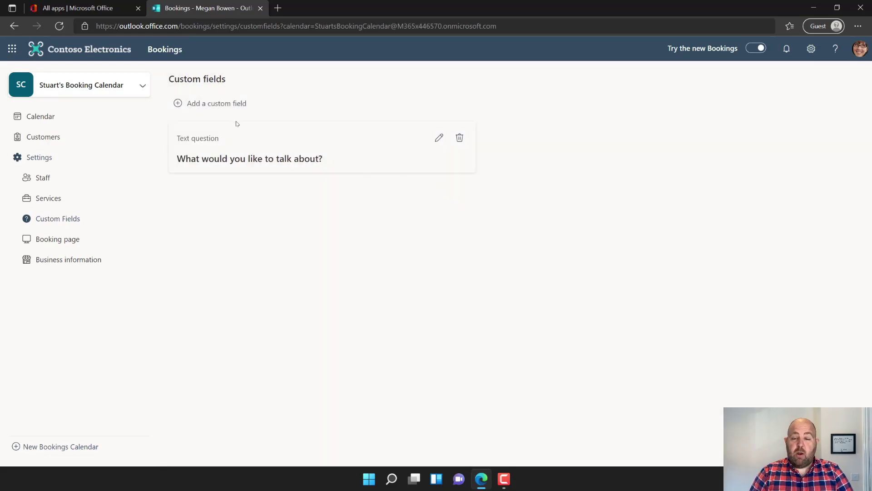
click(210, 104)
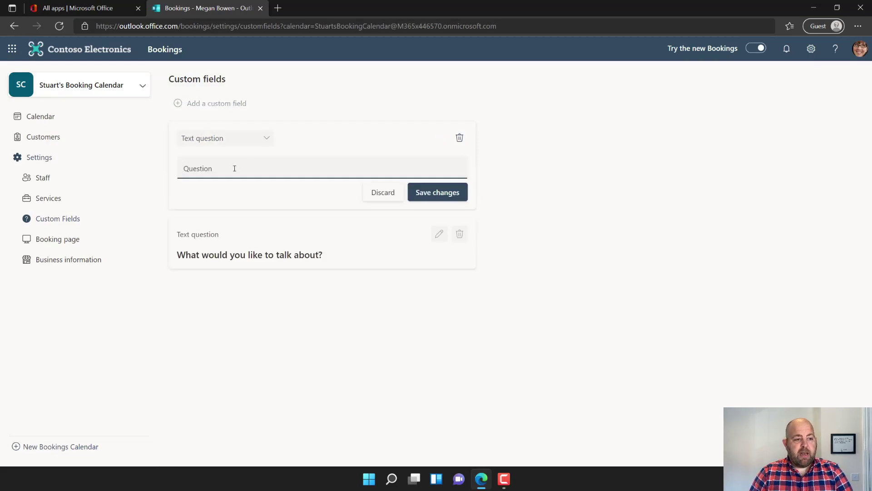
text(What is your)
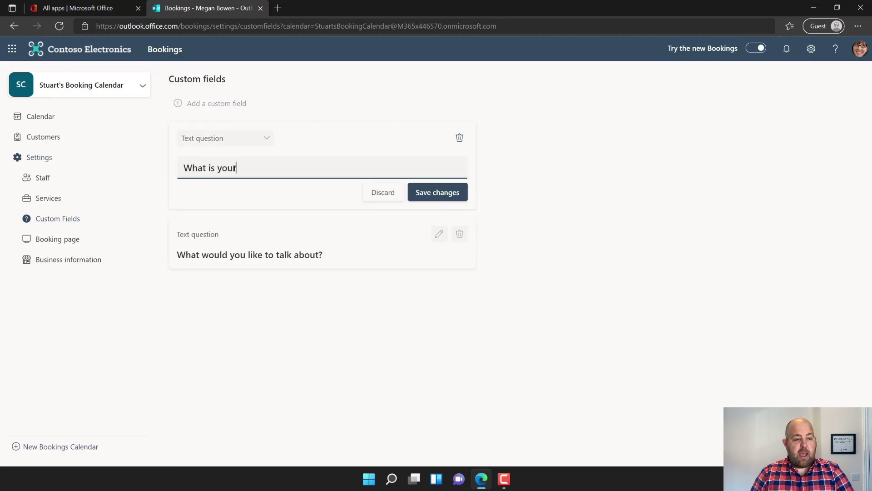
text( organisation)
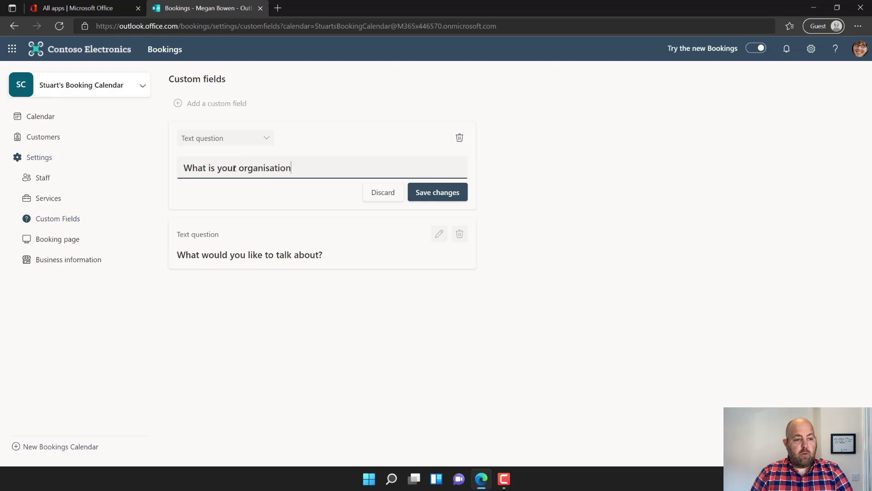
text( name?)
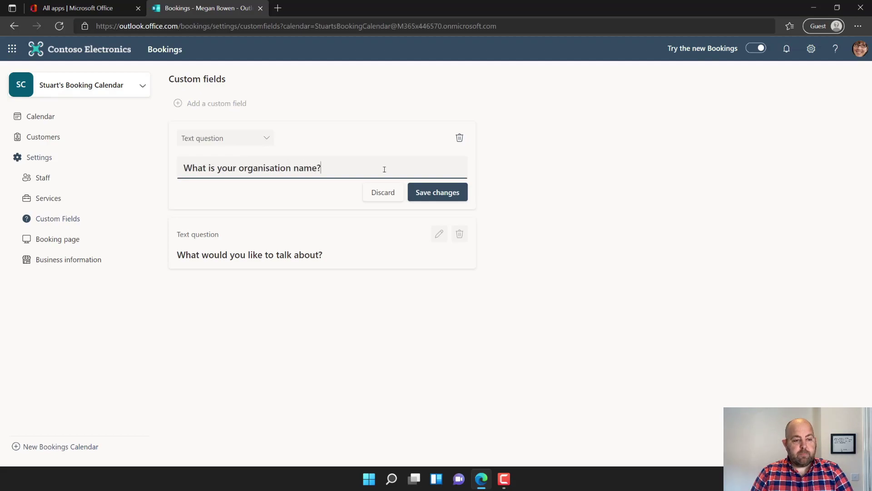
click(425, 193)
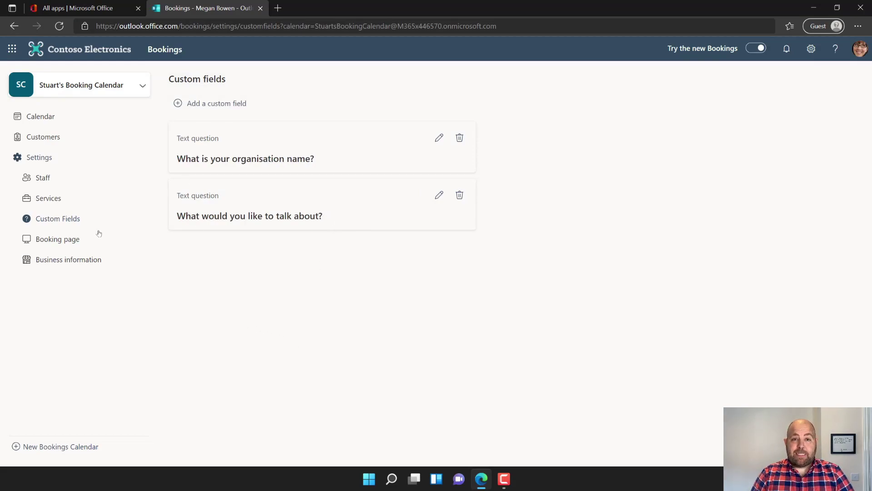
- Open the Initial consult service and rename it '60 minute chat'
click(46, 200)
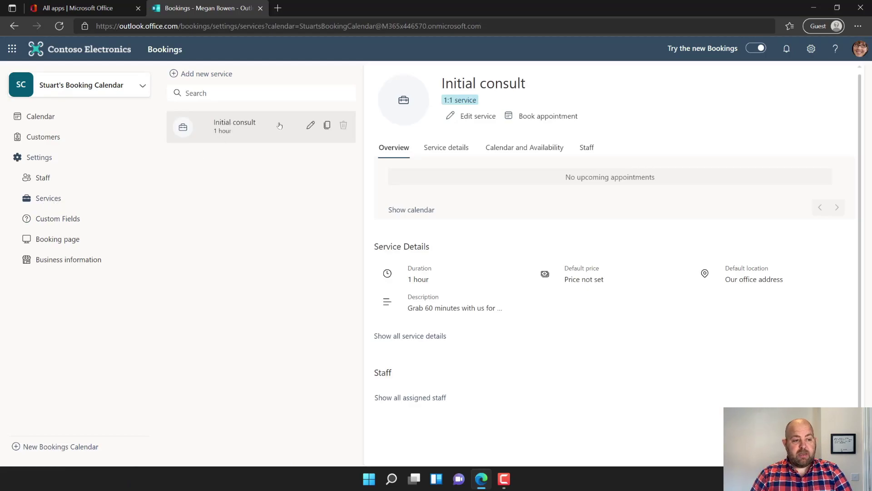
click(308, 126)
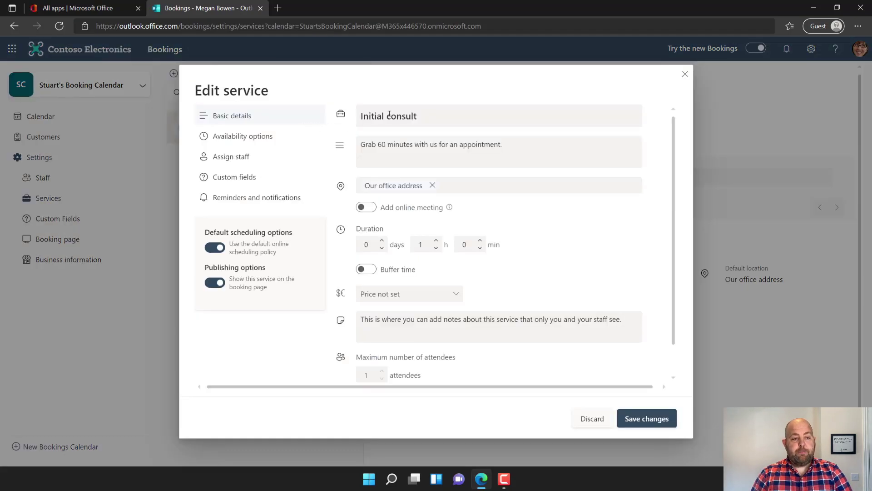
triple_click(390, 114)
text(60 )
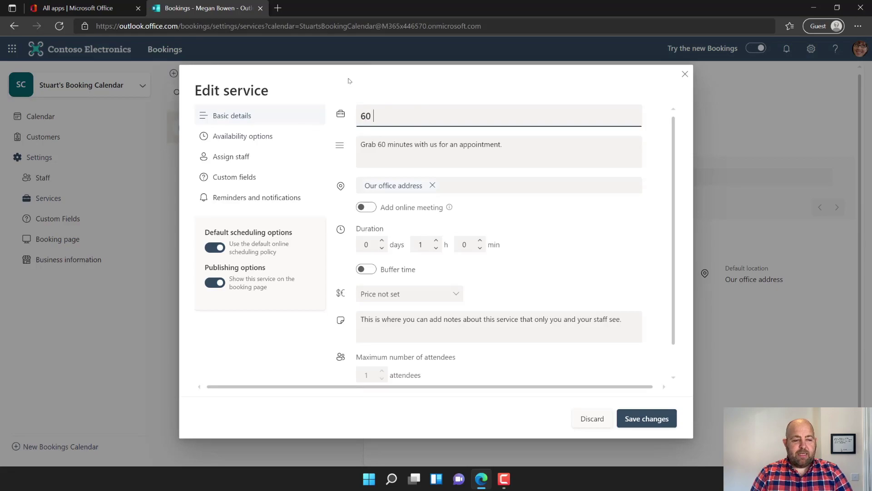
text(minute chat)
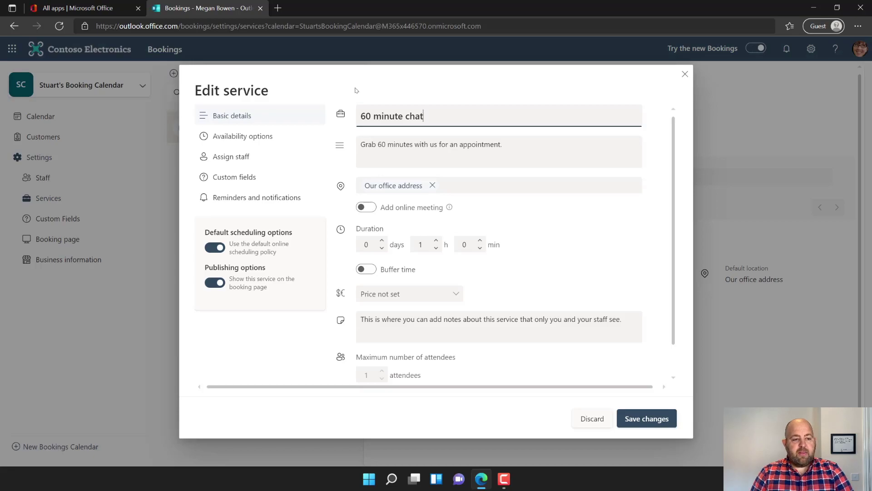
- Remove the office address location and allow the browser's location request
click(433, 186)
click(434, 185)
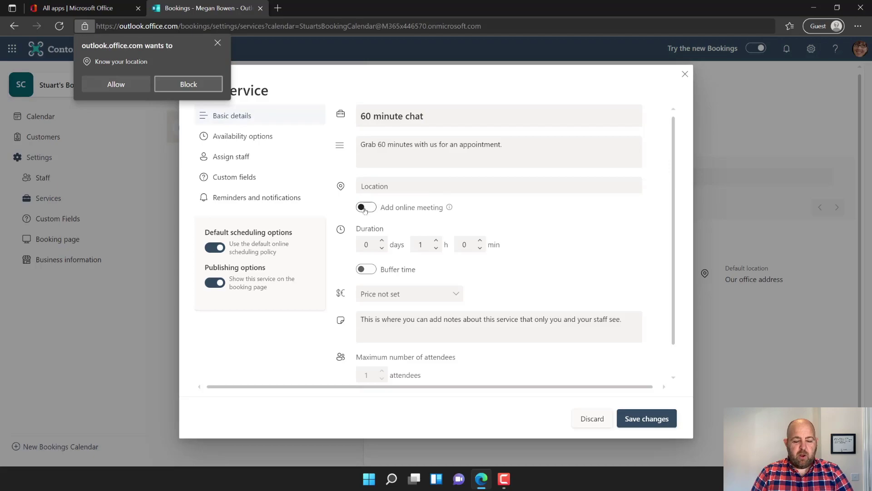
click(217, 43)
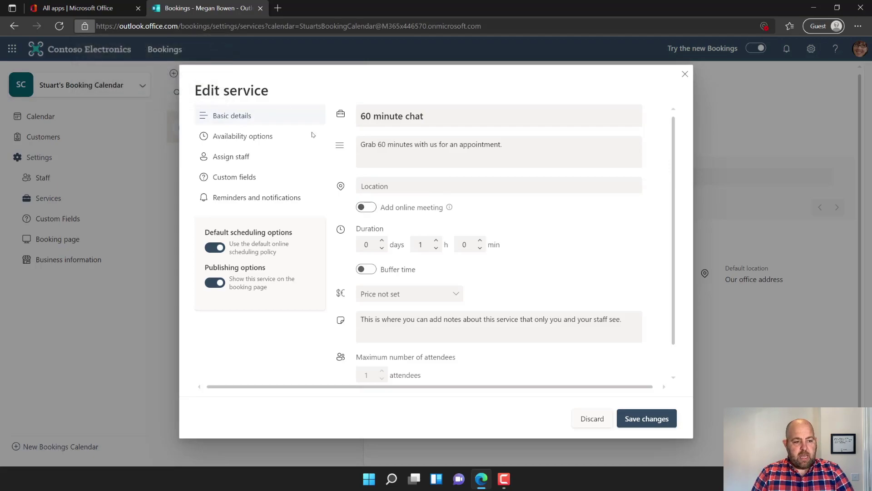
click(218, 43)
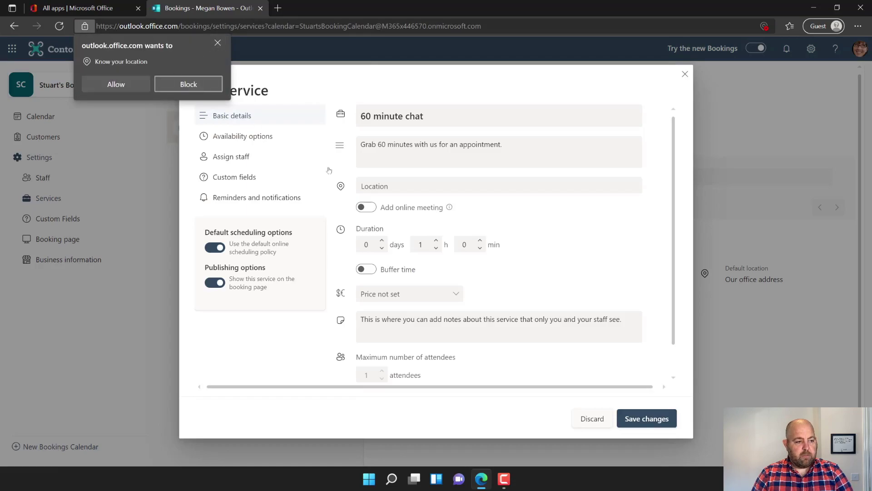
click(117, 84)
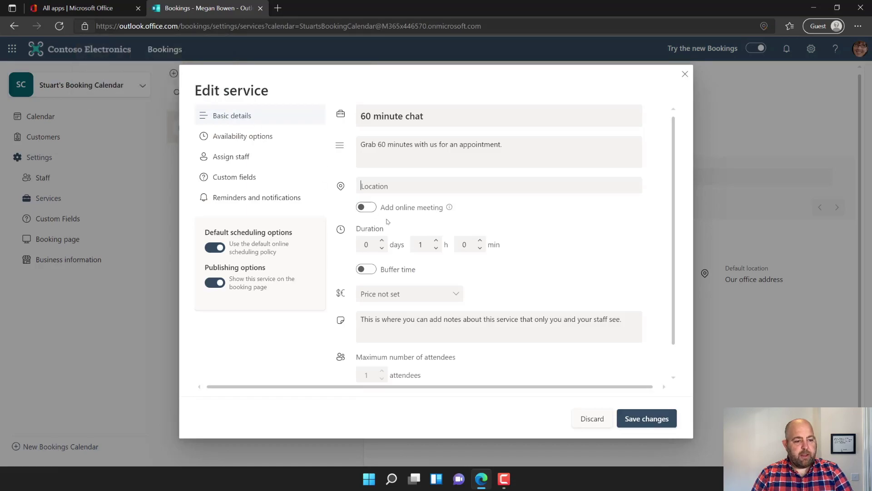
- Add an online meeting, set the duration to 55 minutes, and turn on 5-minute buffer time
click(366, 207)
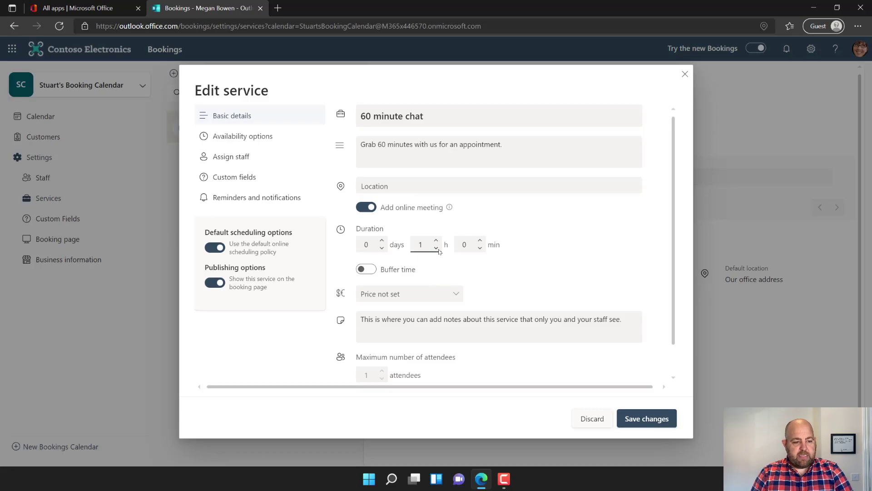
click(467, 249)
text(55)
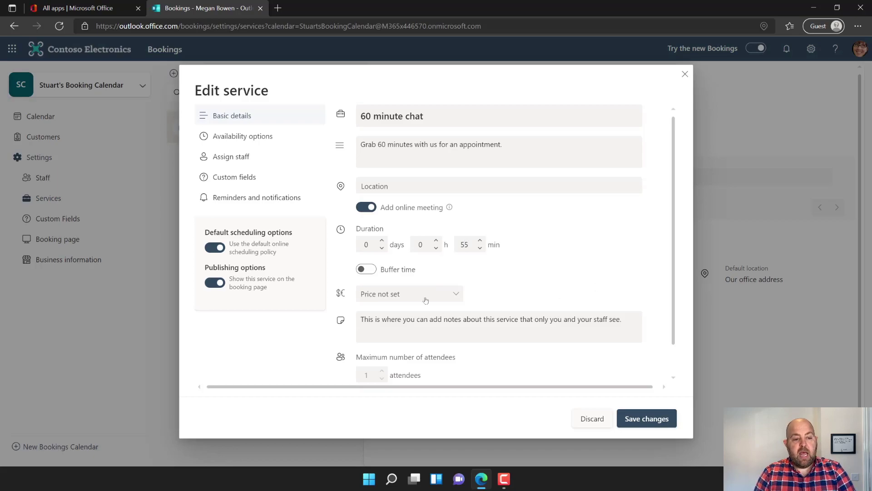
click(366, 269)
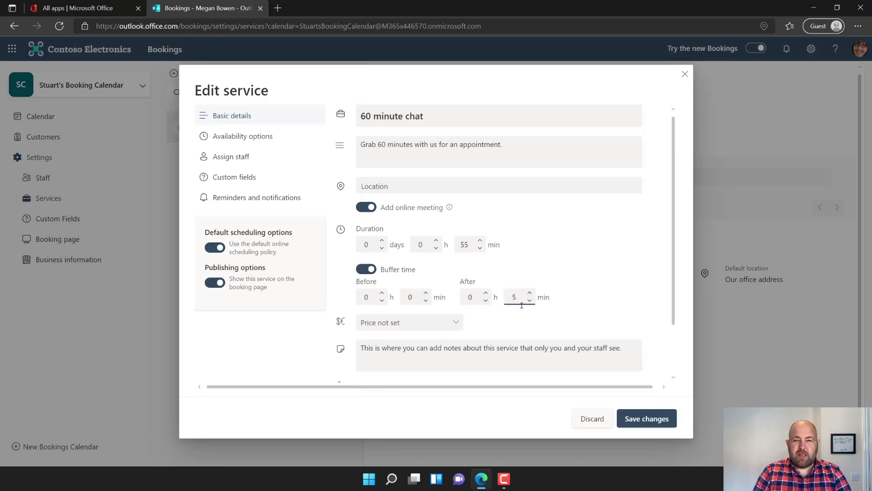
scroll(541, 331, down, 2)
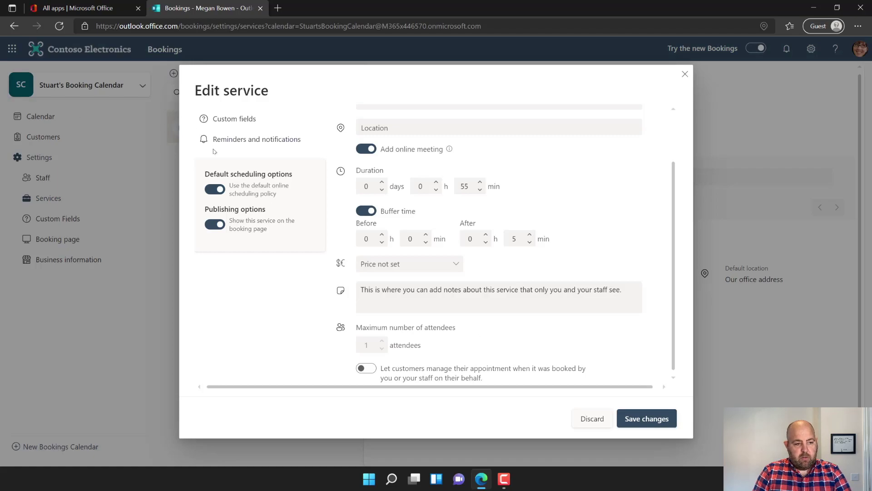
scroll(237, 153, up, 2)
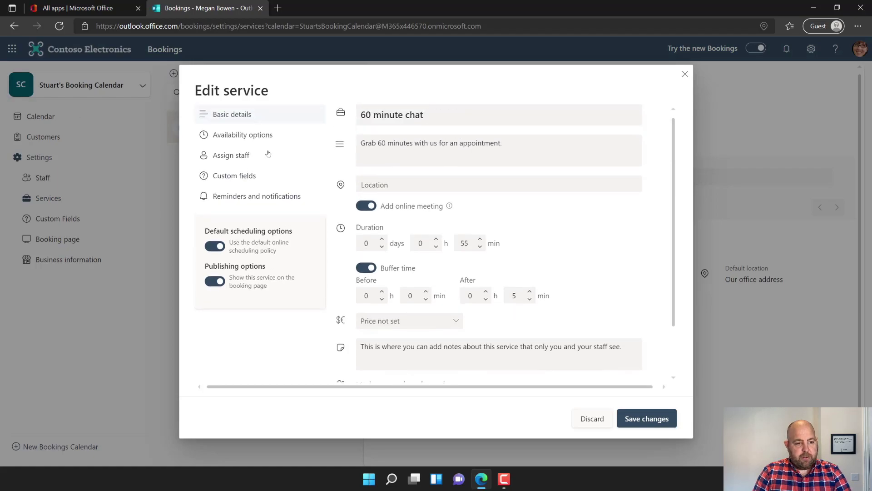
- Show the service's Availability options, with 30-minute time increments from the default scheduling
click(227, 138)
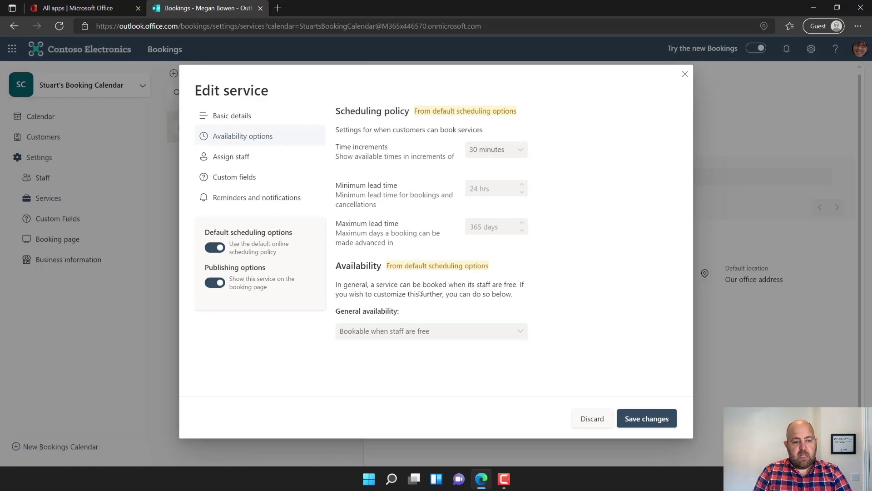
- Assign the staff member, untick Customer address, and make the organisation and talk-about questions required
click(239, 157)
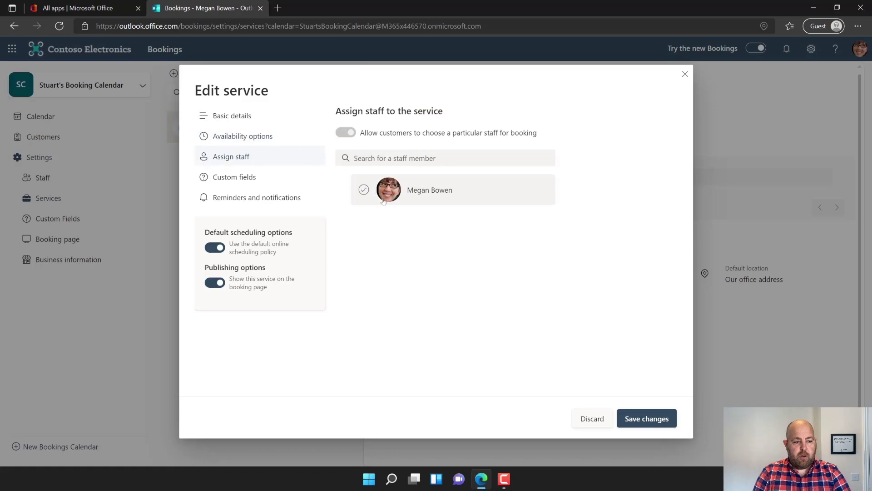
click(364, 190)
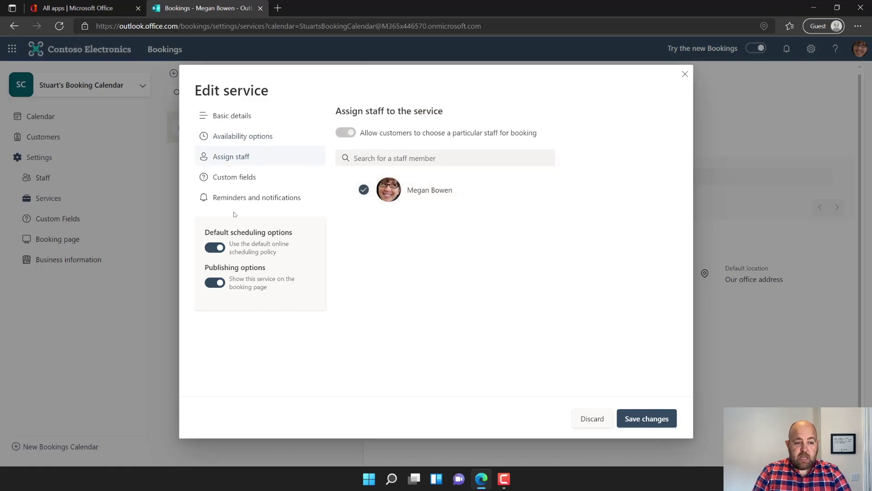
click(237, 179)
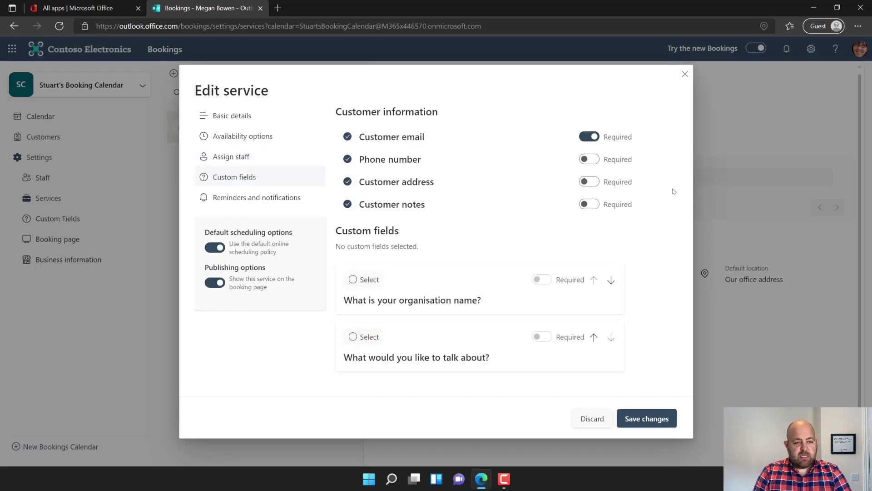
click(348, 182)
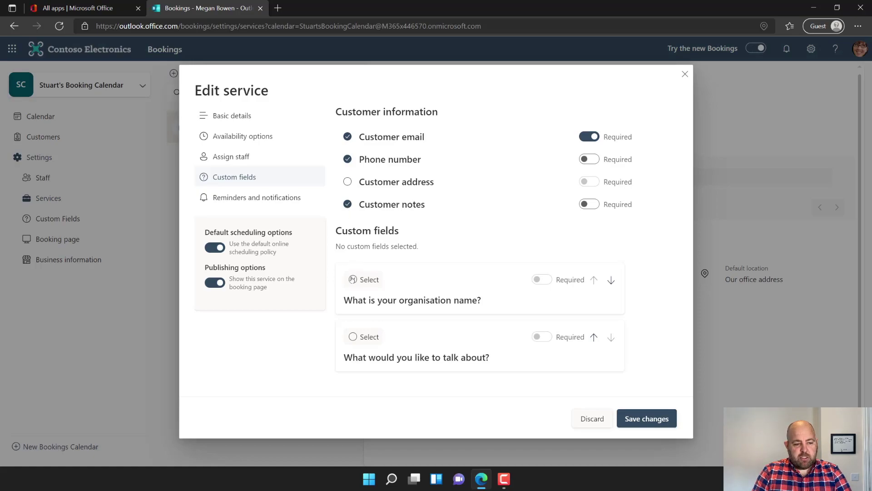
click(352, 280)
click(353, 337)
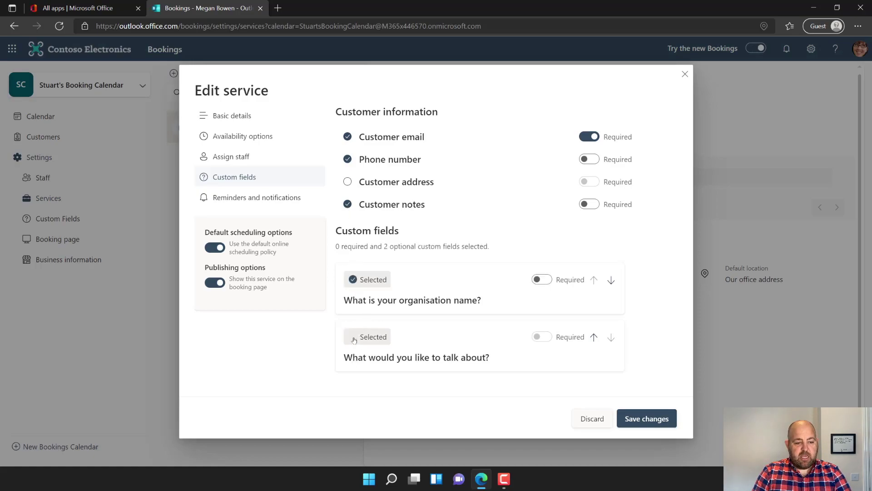
click(538, 280)
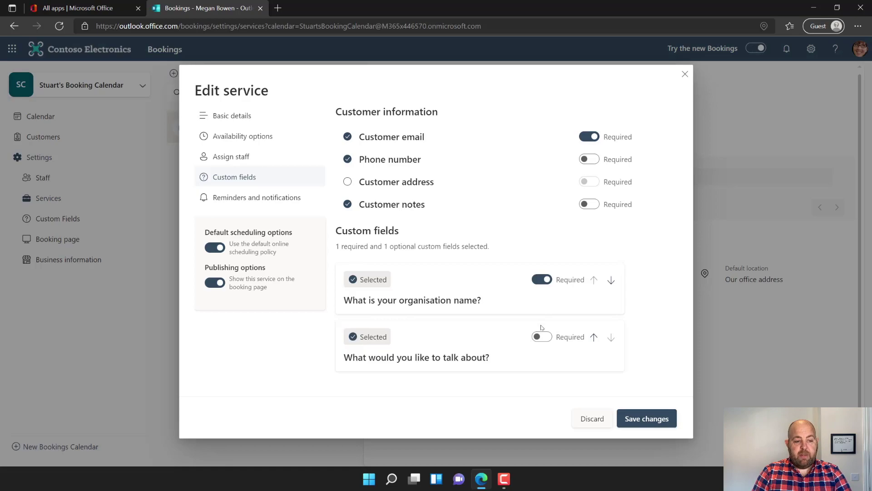
click(540, 336)
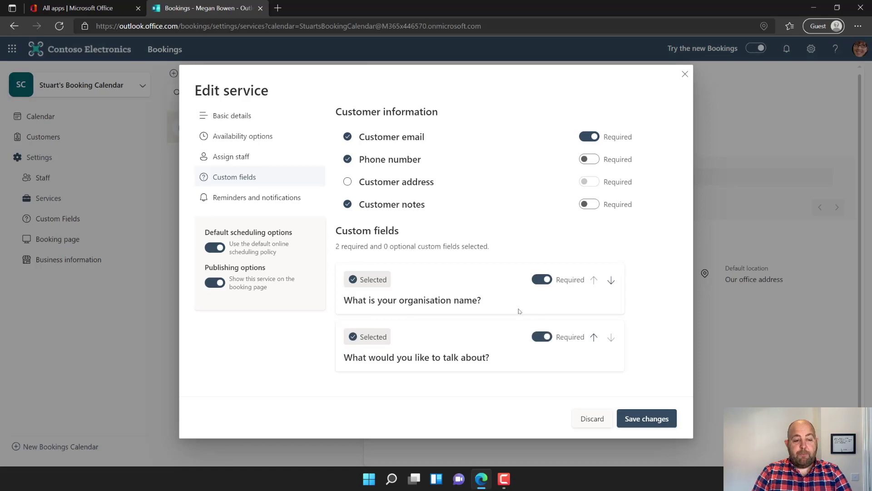
- Change the first email reminder to 1 hour before, sent to the customer
click(235, 197)
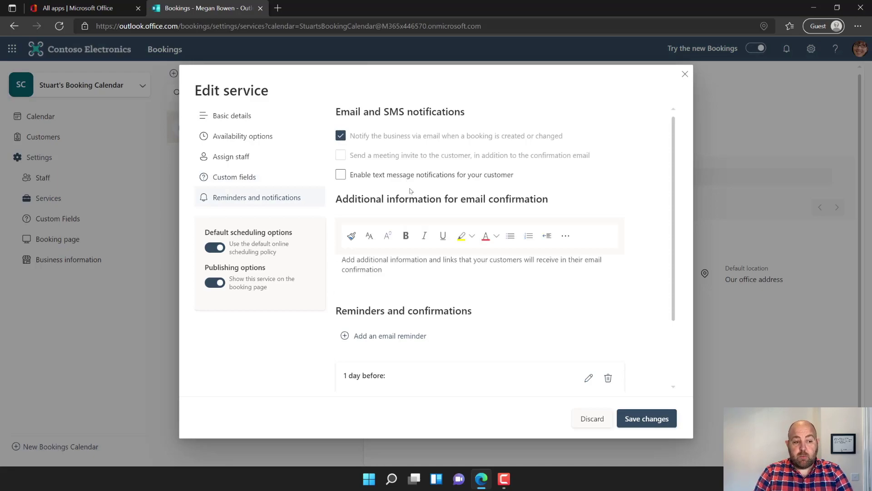
scroll(409, 193, down, 2)
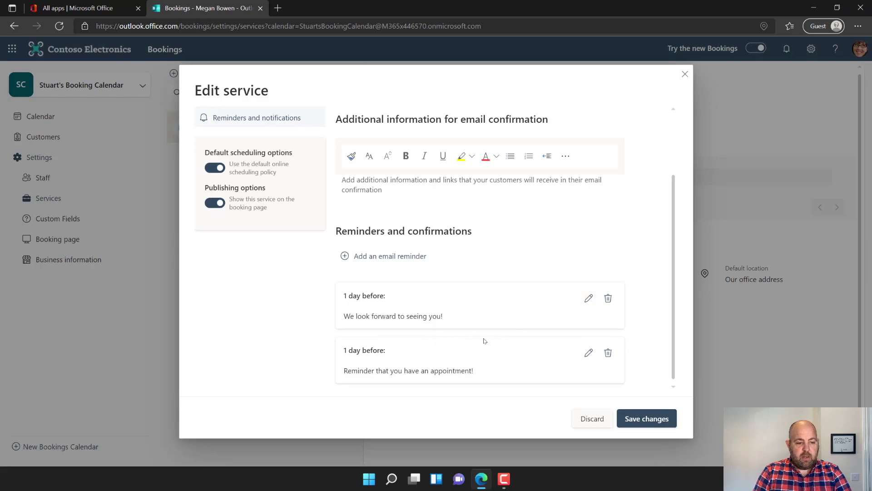
click(588, 298)
click(446, 313)
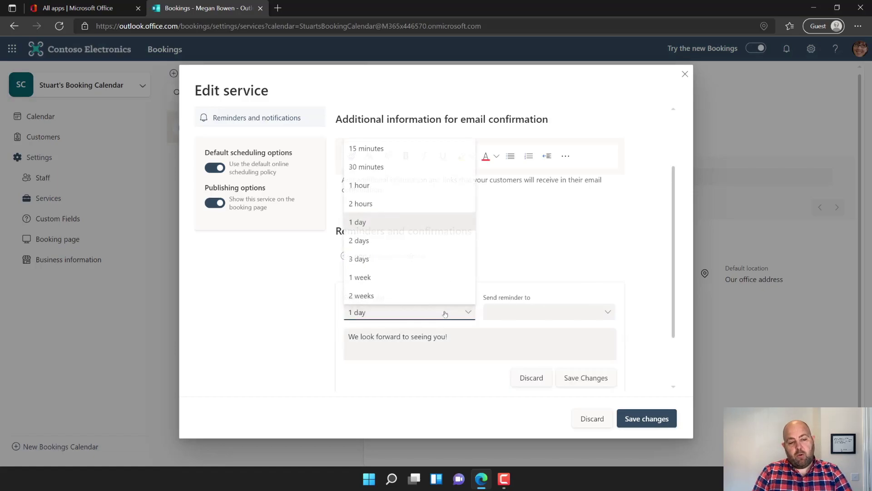
click(374, 185)
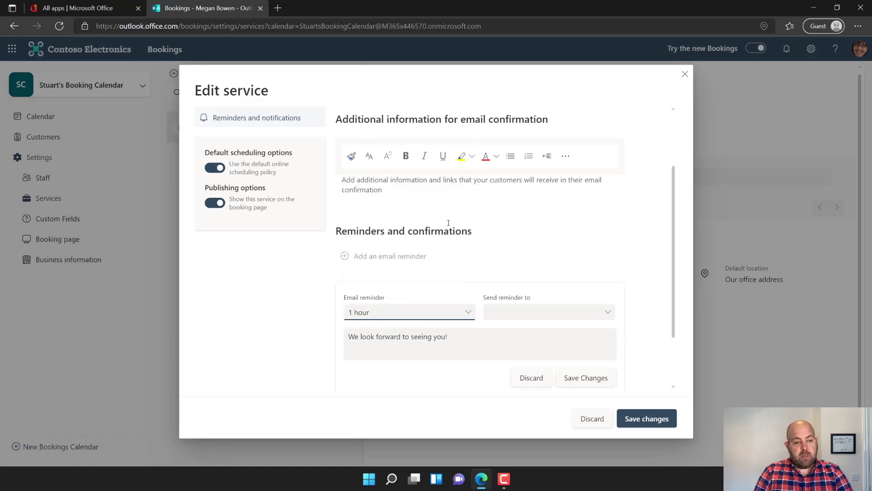
click(558, 317)
click(526, 329)
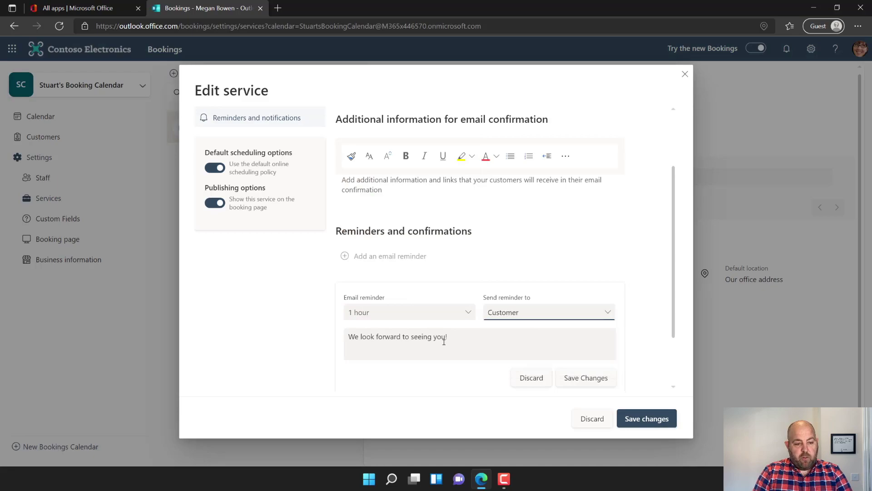
- Replace the reminder message with a 'we are meeting today' note and save it
drag(445, 337, 448, 338)
key(ctrl+a)
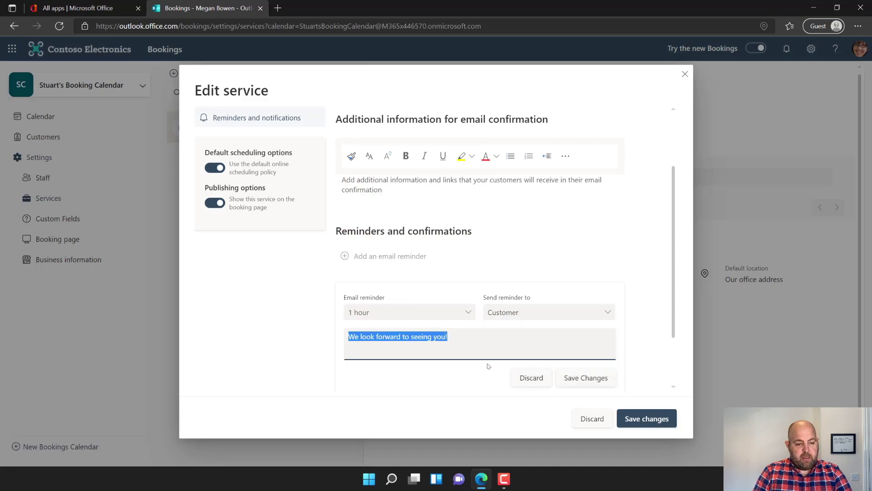
text(Hi. Ju)
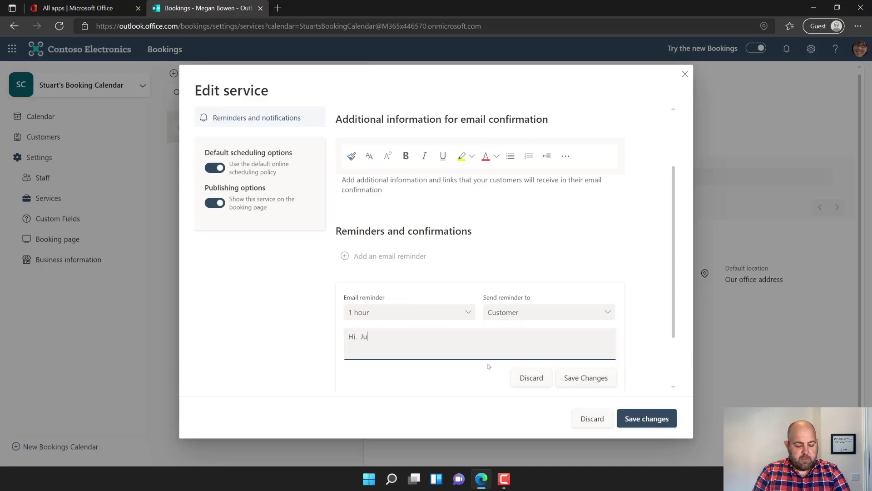
text(st a remionder)
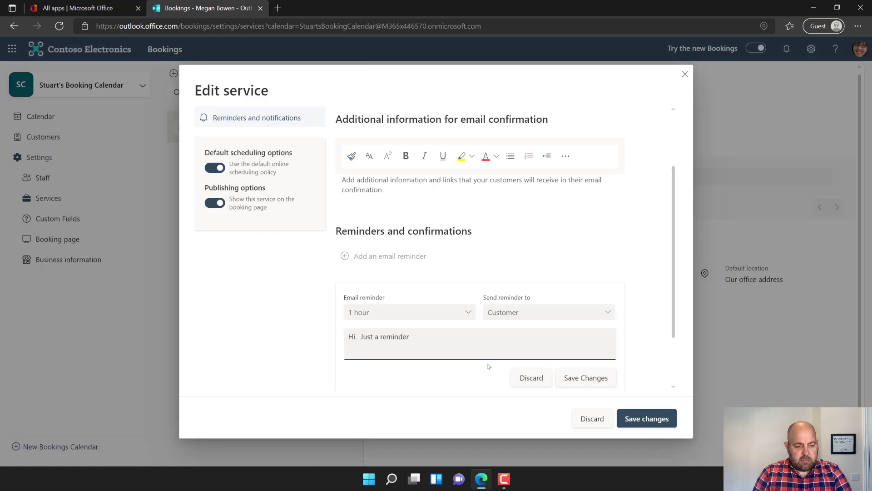
text( that we are meeting toda)
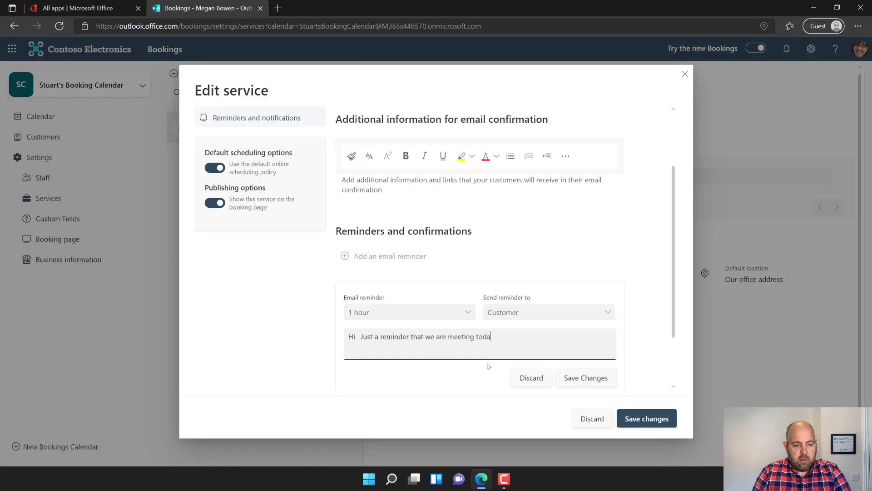
text(y.  Looking)
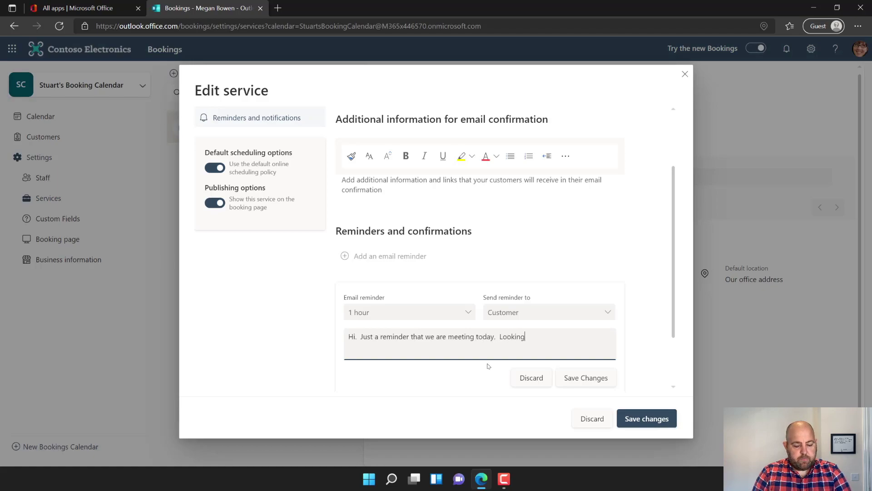
text( forward to see)
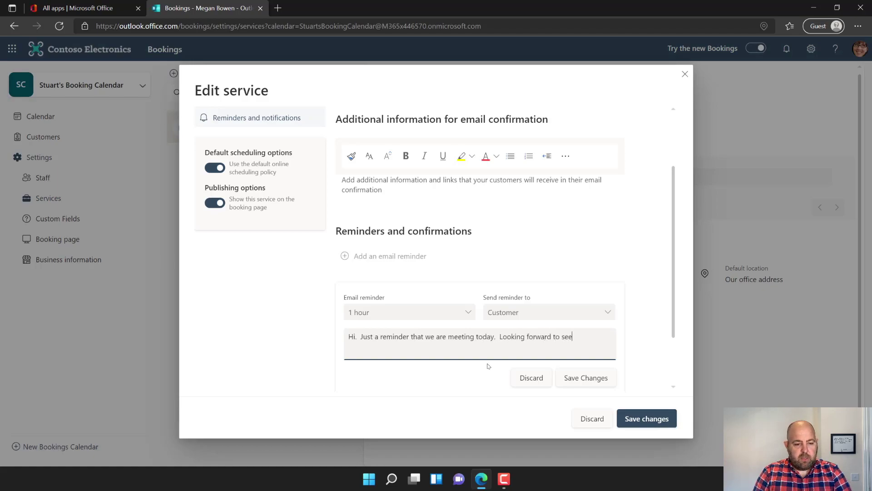
text(ing you.)
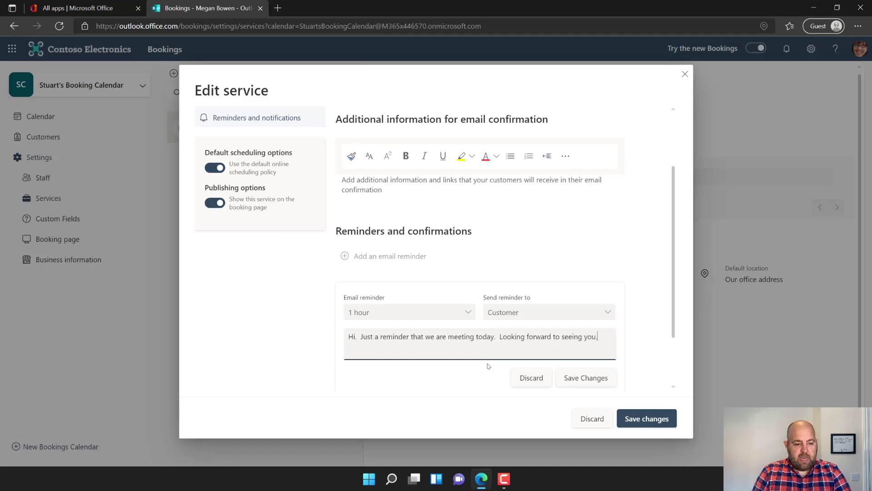
click(594, 380)
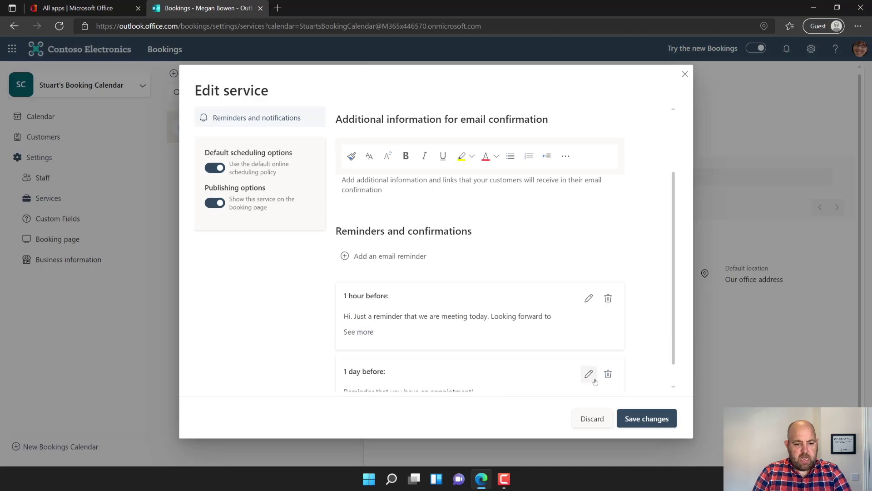
scroll(500, 335, down, 1)
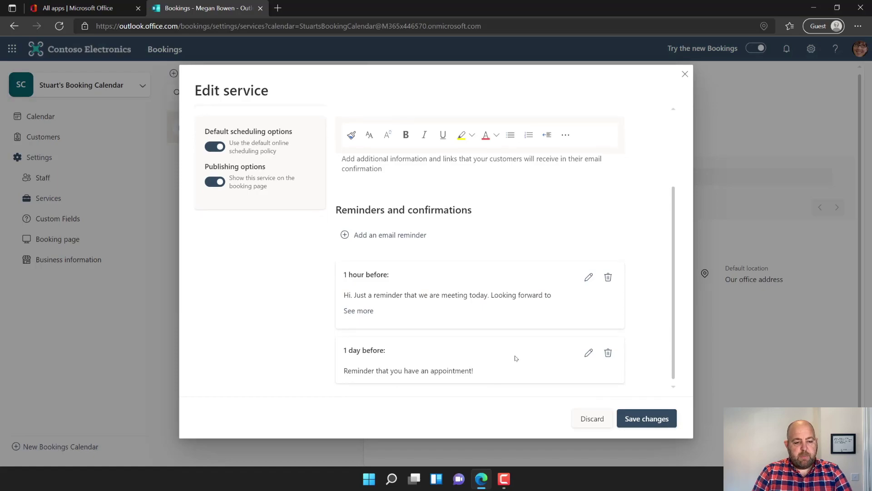
- Save the 60 minute chat service and start a new service named '30 minute chat'
click(659, 422)
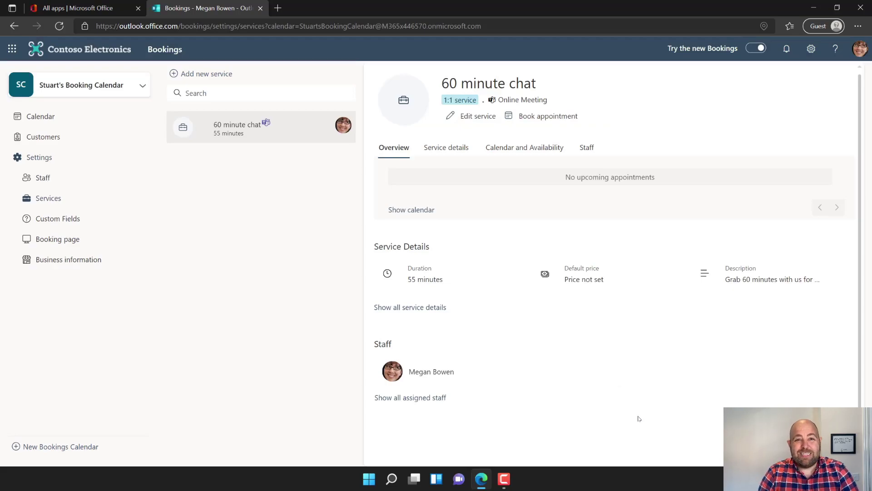
click(193, 76)
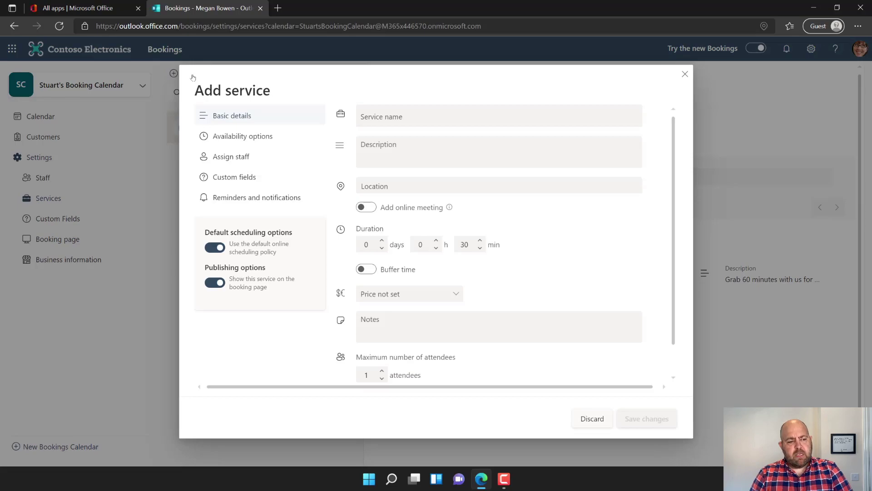
click(392, 117)
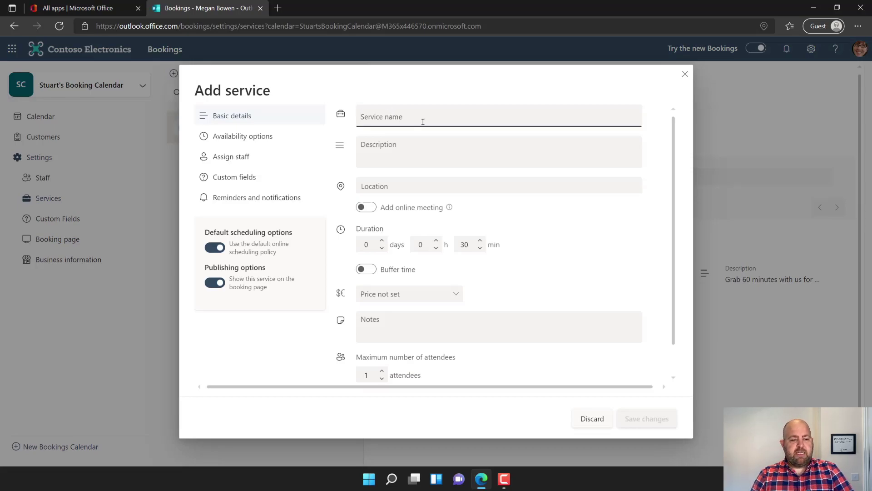
text(30 minute chat)
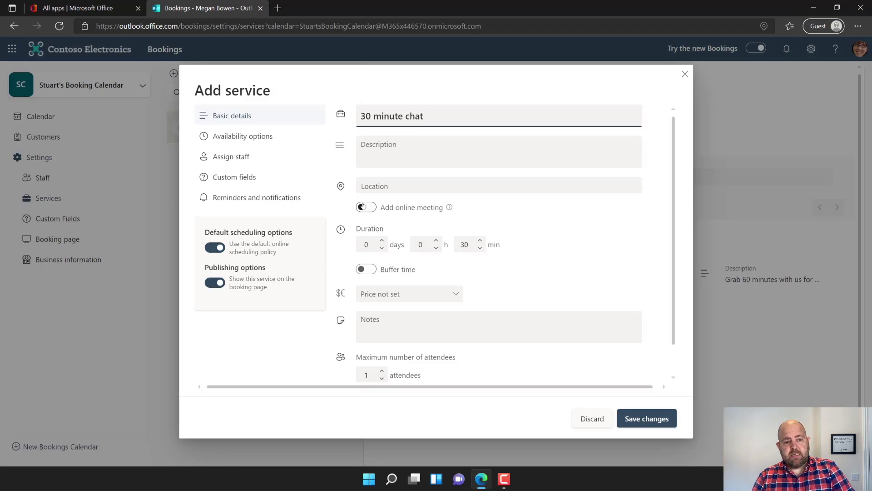
- Make it an online meeting lasting 25 minutes with 5-minute buffer time
click(364, 206)
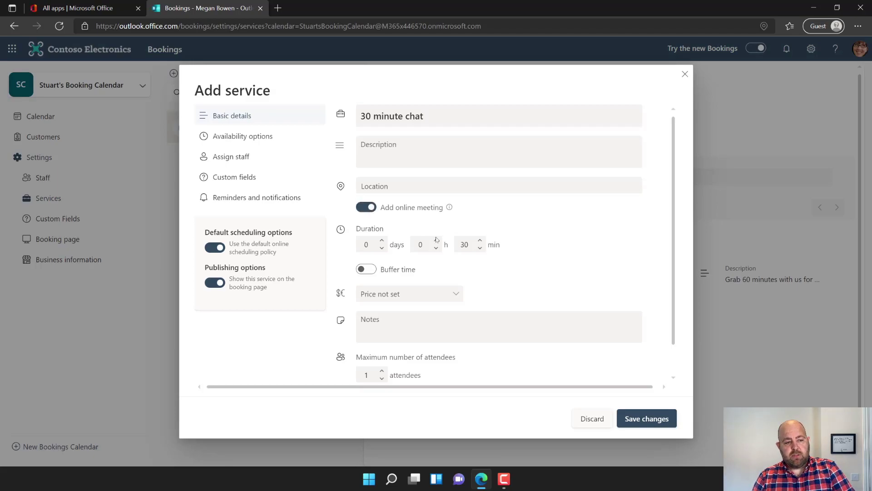
double_click(464, 245)
text(25)
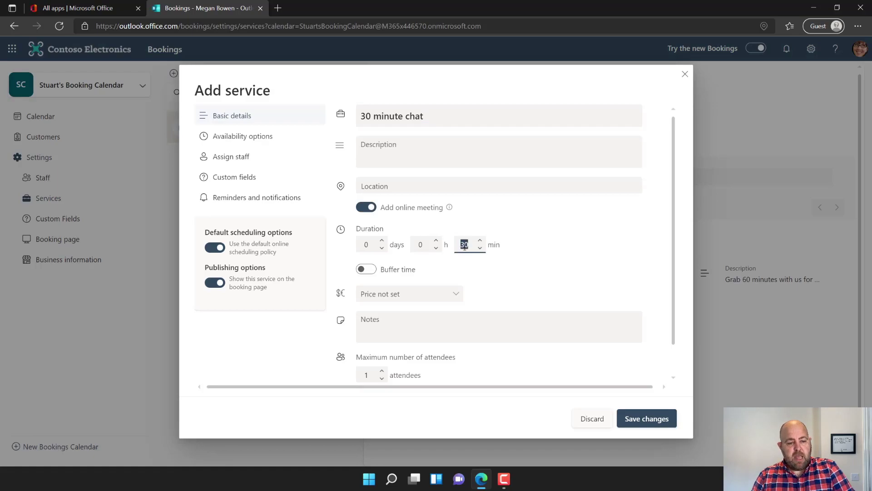
click(361, 270)
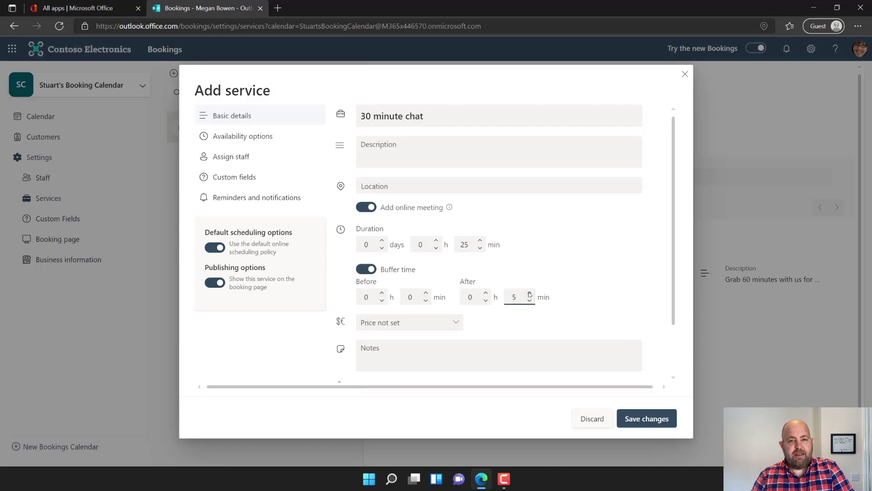
scroll(420, 350, down, 2)
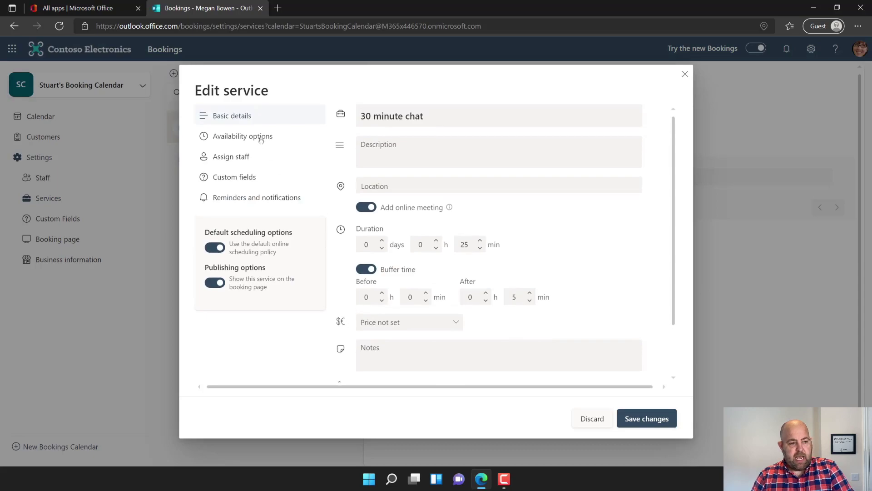
- Assign the staff member, untick Customer address, require both custom questions, and save the 30 minute chat
click(261, 139)
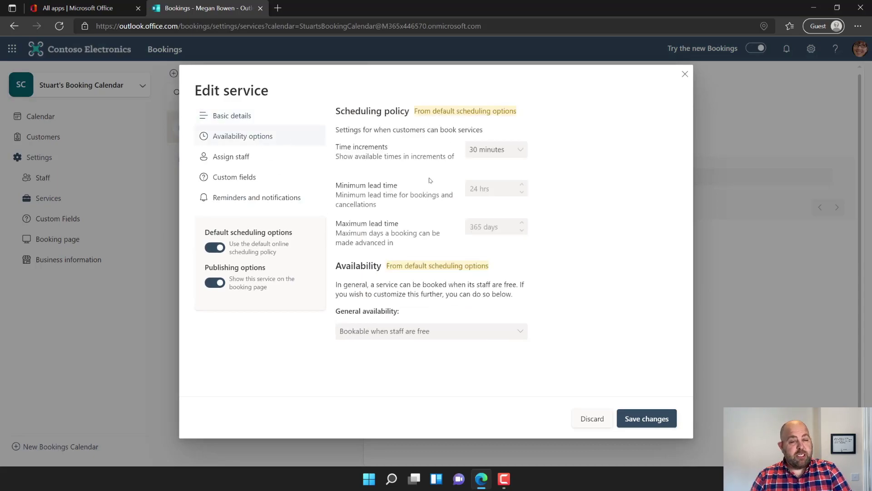
click(234, 158)
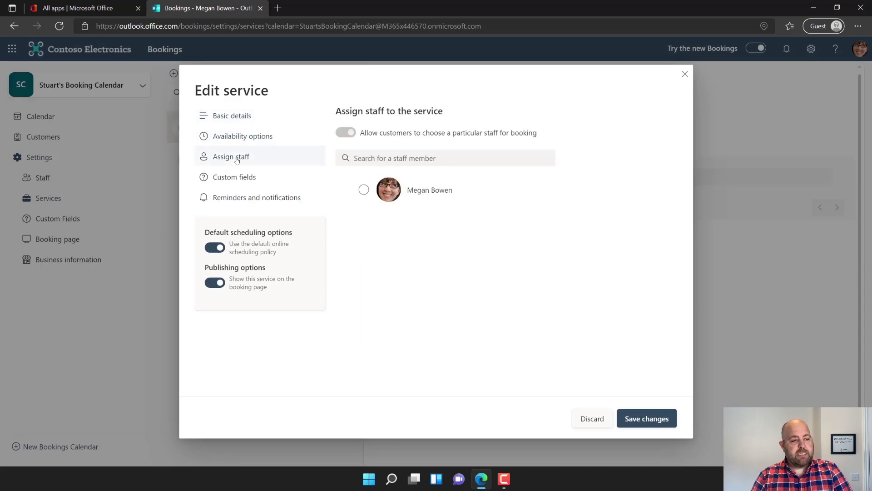
click(364, 190)
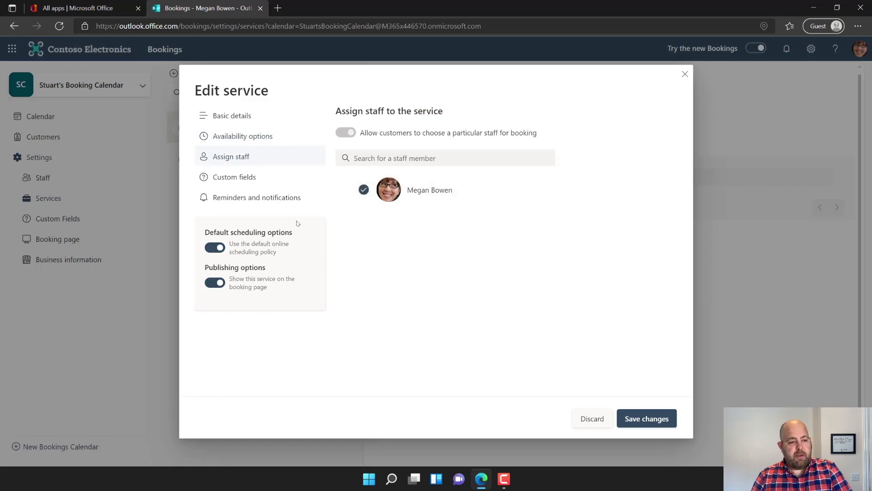
click(232, 177)
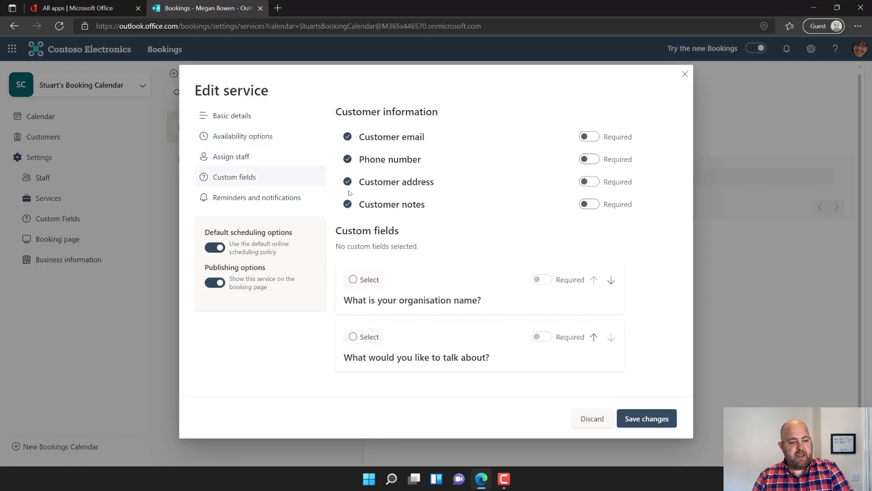
click(348, 182)
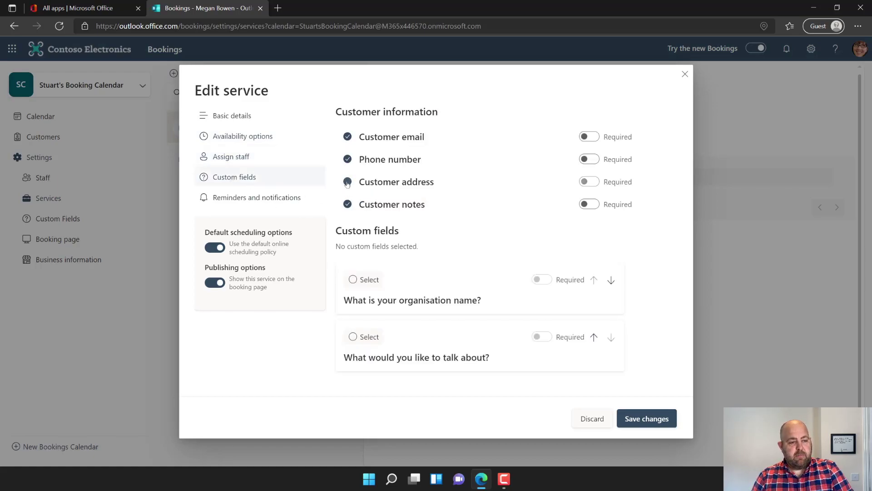
click(353, 280)
click(353, 336)
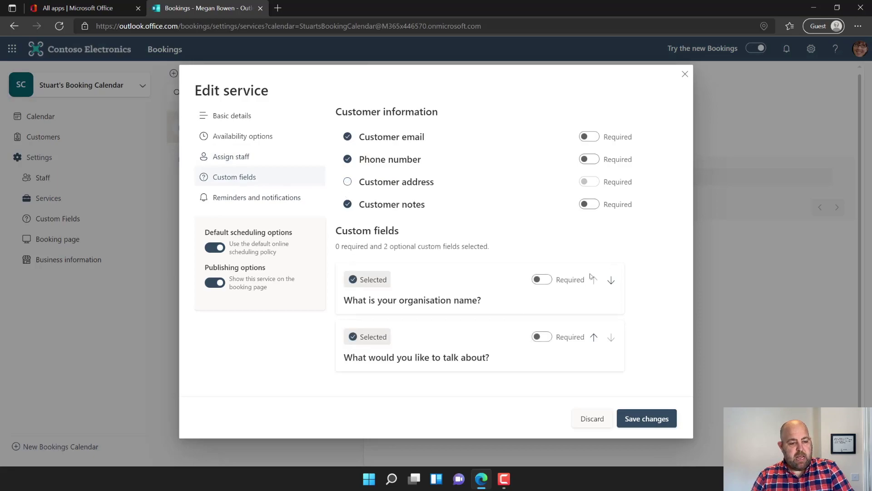
click(541, 280)
click(542, 336)
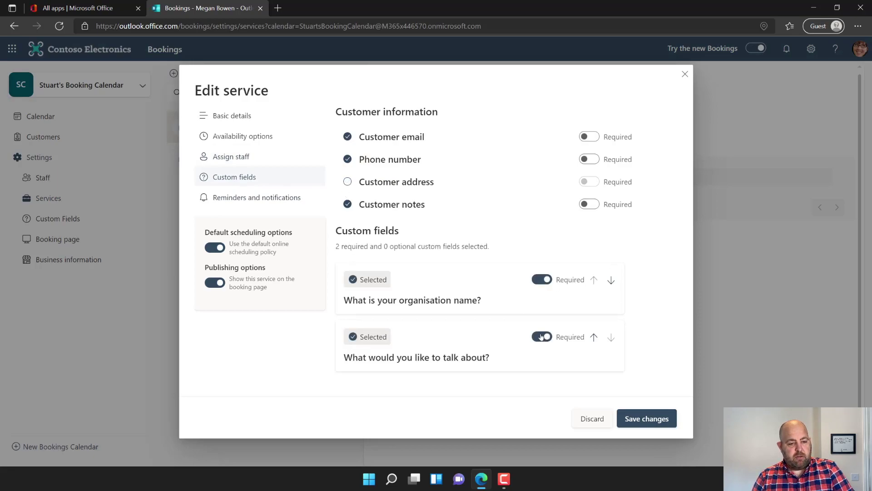
click(255, 199)
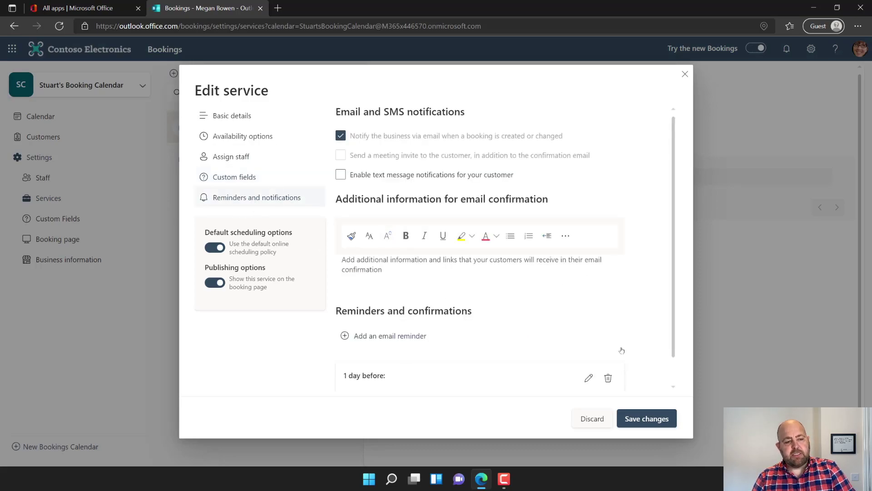
click(657, 421)
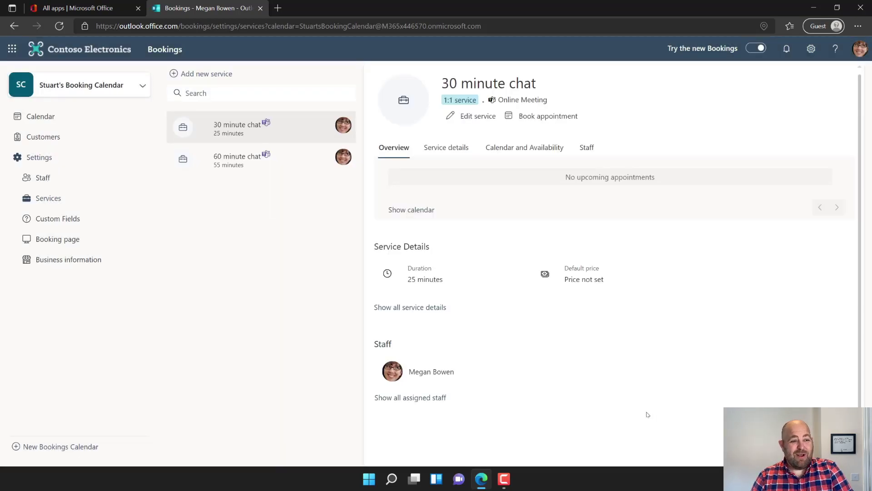
- Open the staff member's Edit staff form and show their 8:00 AM–5:00 PM weekday availability
click(44, 178)
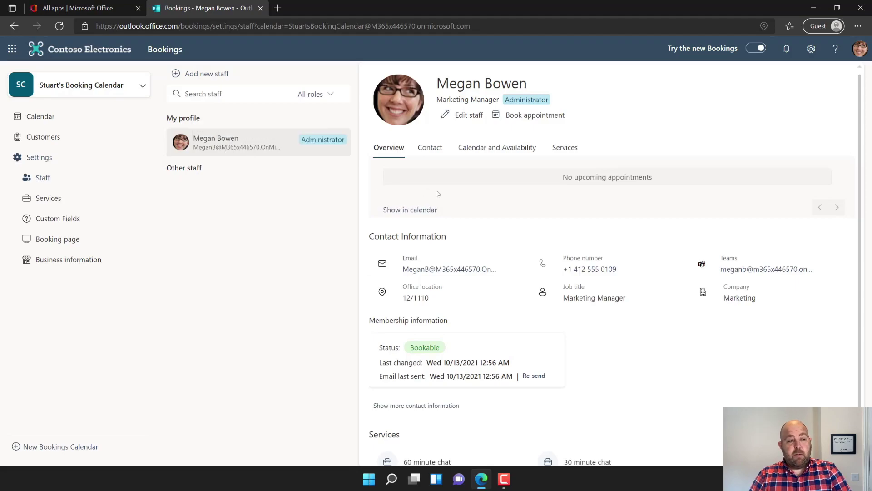
click(485, 156)
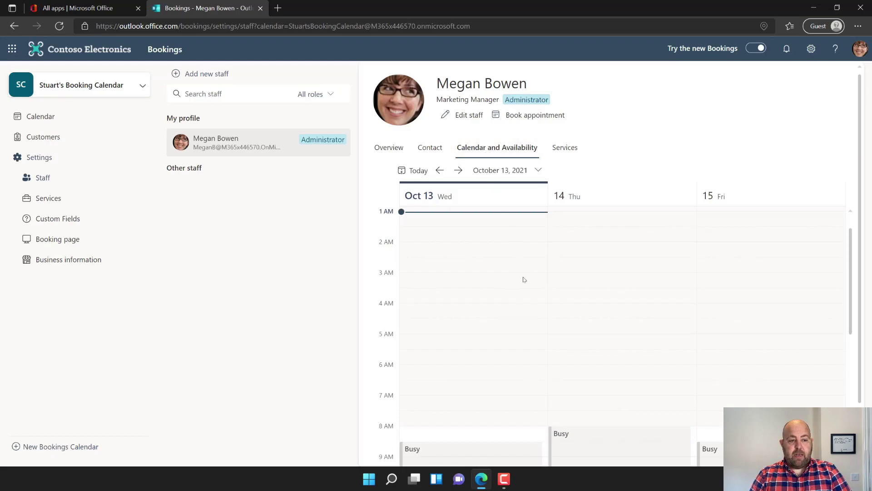
scroll(522, 295, down, 7)
scroll(521, 338, up, 6)
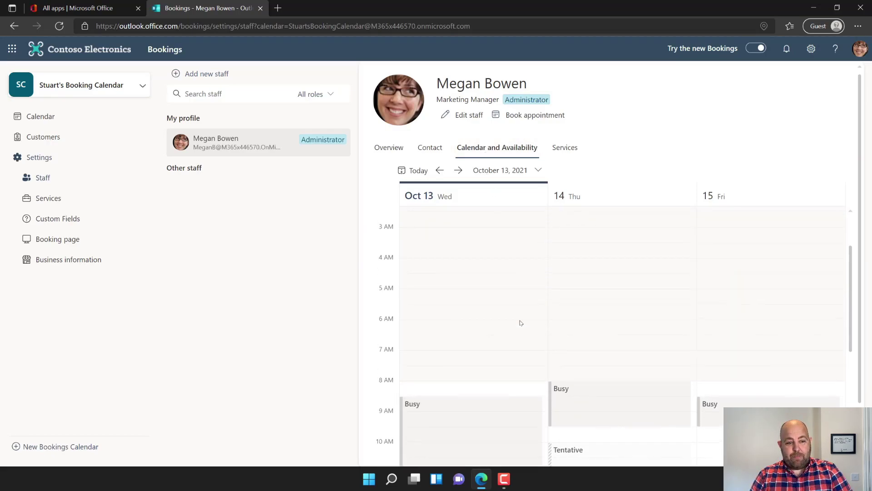
click(458, 116)
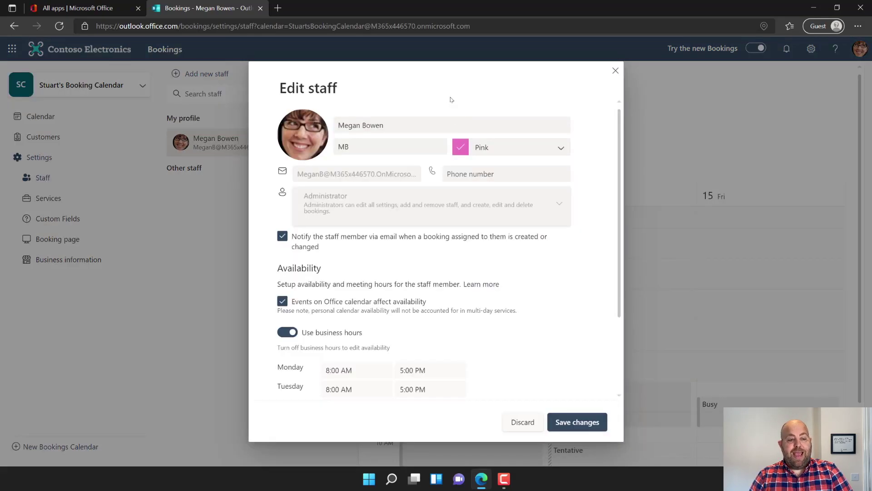
scroll(406, 219, down, 3)
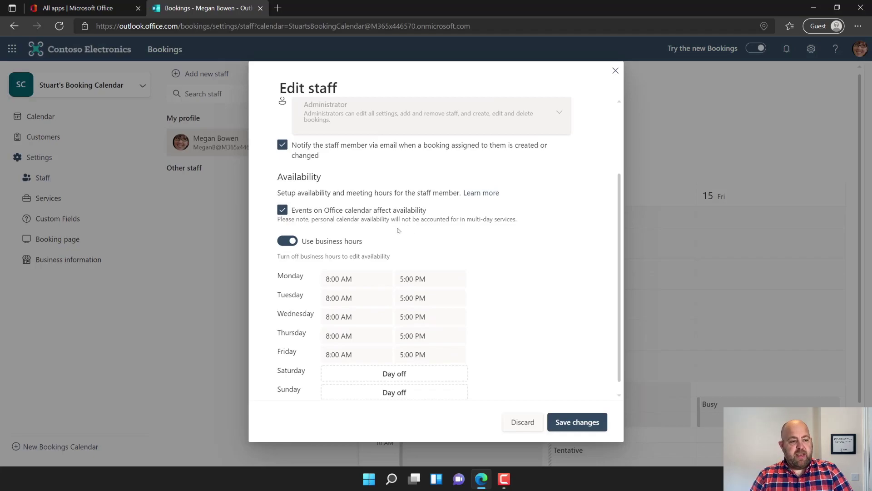
scroll(385, 234, down, 1)
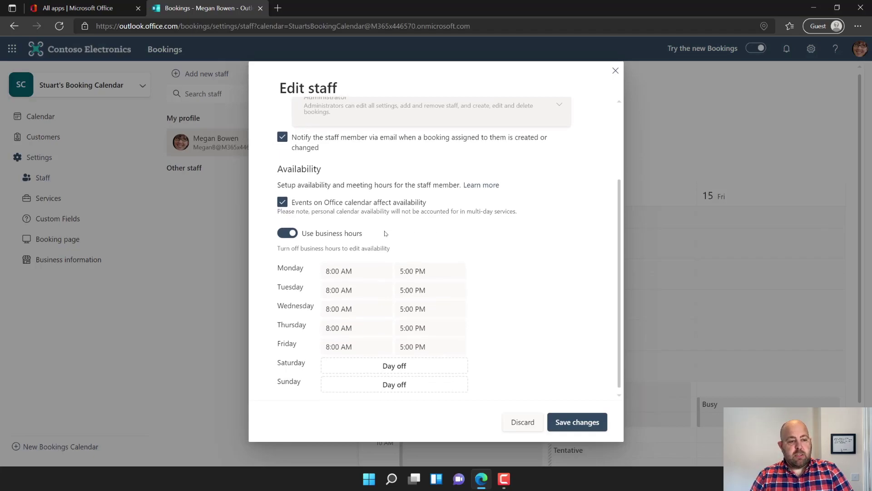
- Switch to custom hours and give Monday 10:00 AM–12:00 PM and 1:00 PM–4:00 PM blocks
click(293, 235)
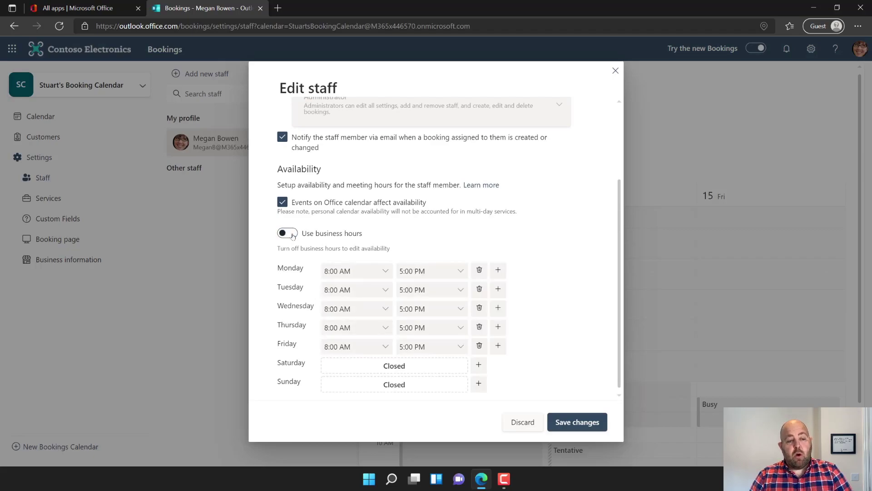
click(386, 272)
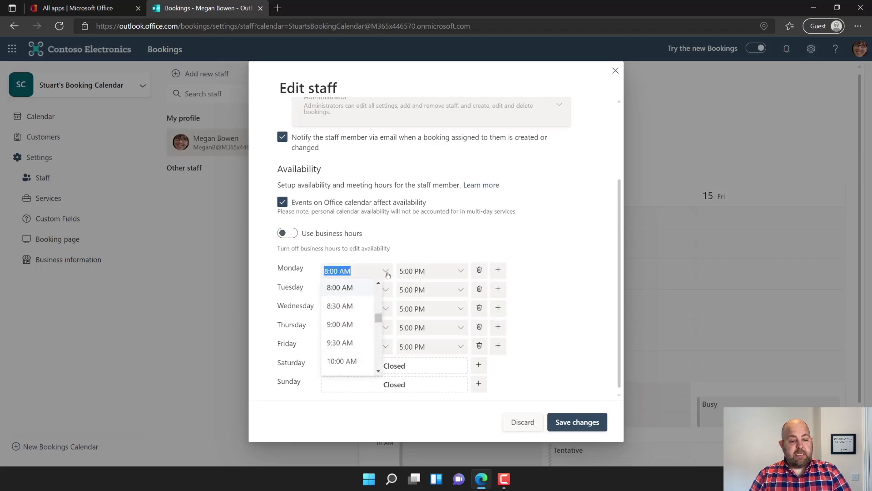
click(352, 362)
click(460, 271)
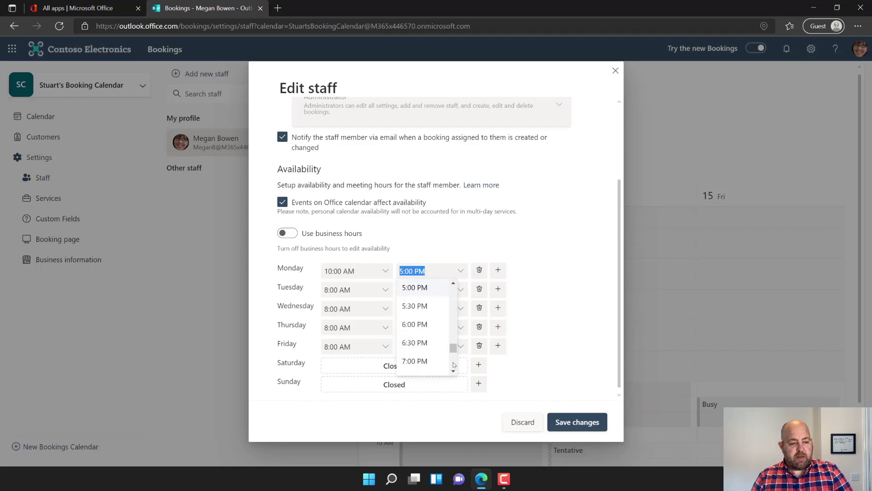
drag(453, 348, 453, 338)
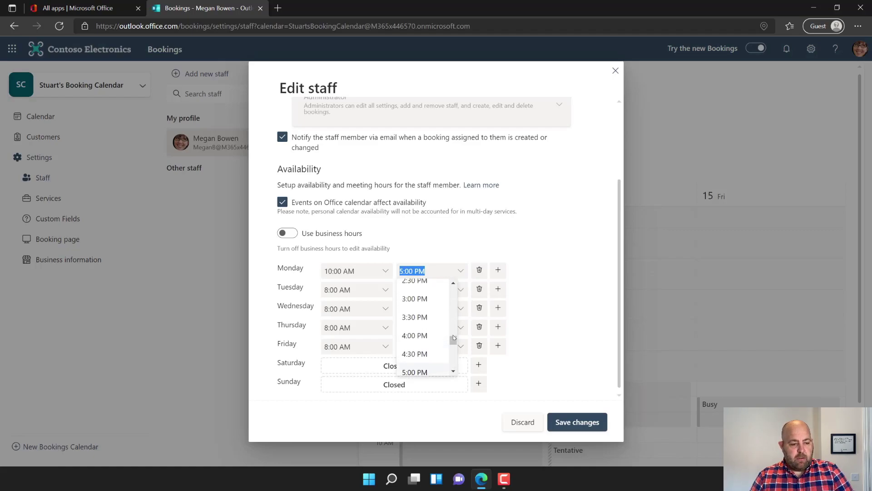
scroll(455, 329, up, 4)
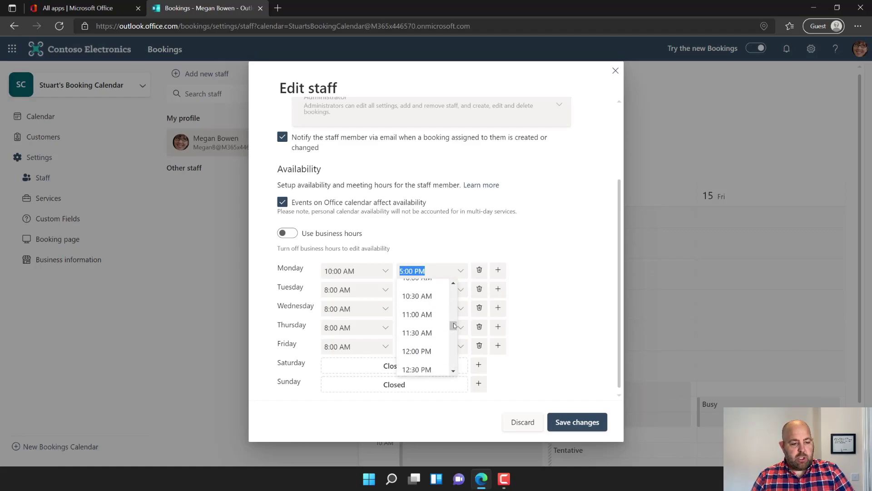
click(419, 358)
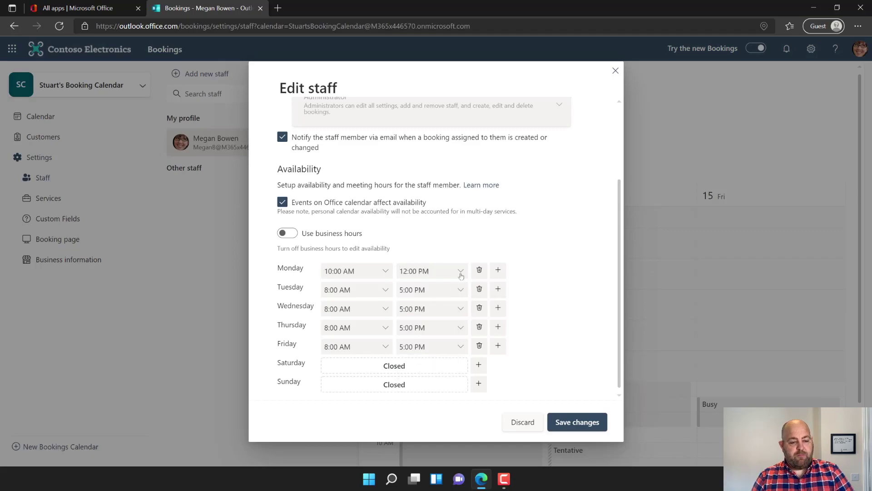
click(497, 271)
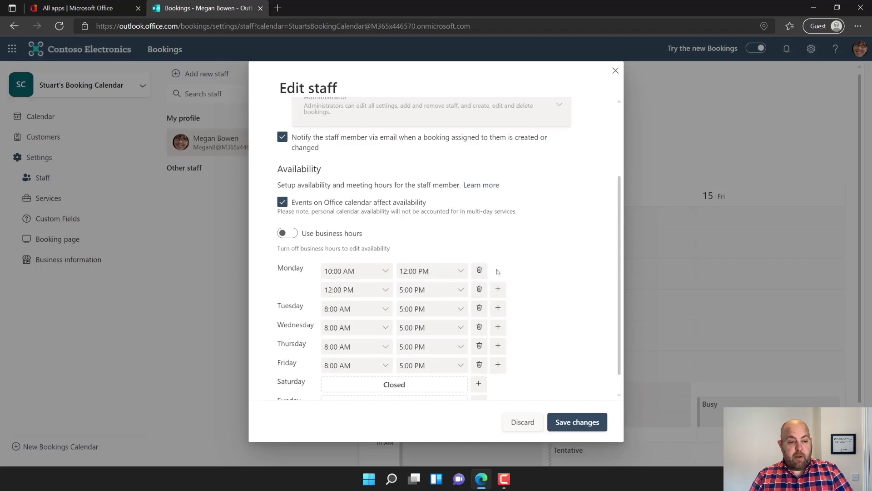
click(384, 290)
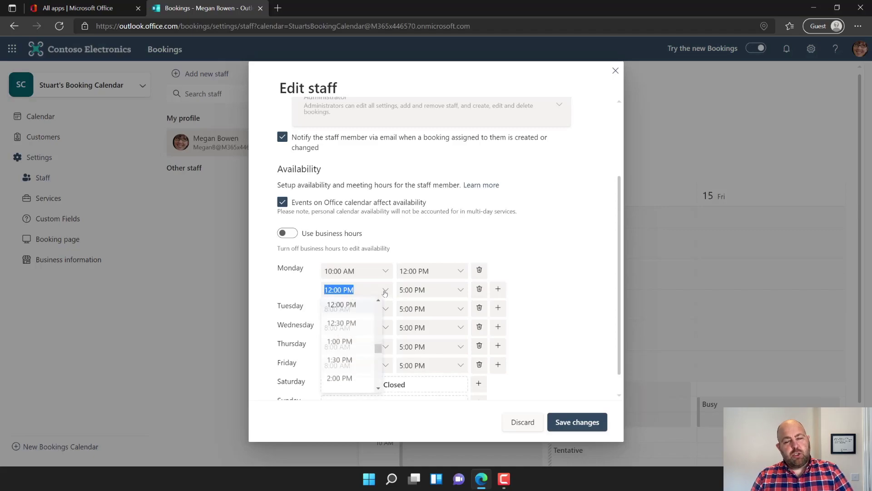
click(338, 344)
click(461, 290)
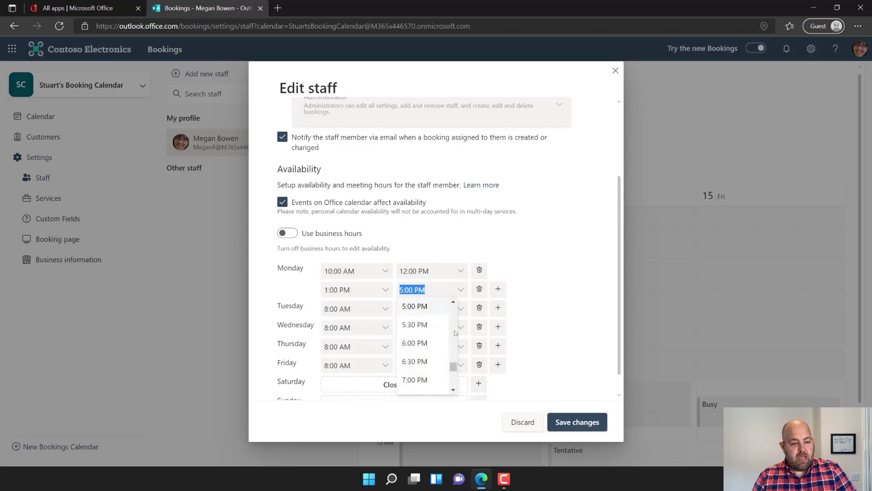
scroll(453, 324, up, 3)
click(414, 356)
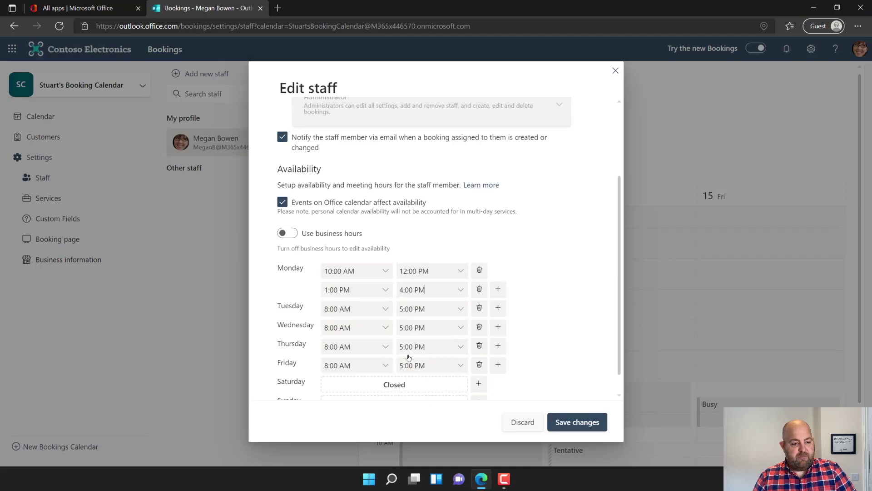
- Give Tuesday the same 10:00 AM–12:00 PM and 1:00 PM–4:00 PM availability blocks
click(386, 309)
click(342, 399)
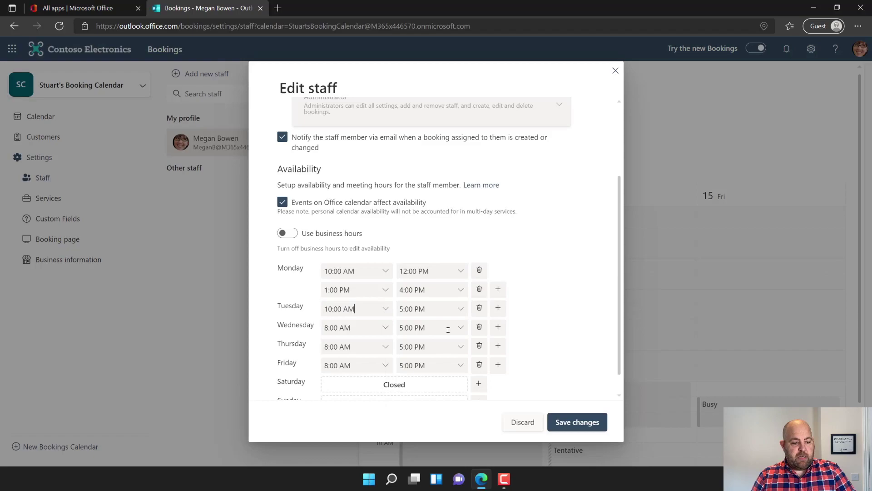
click(461, 310)
scroll(453, 335, up, 5)
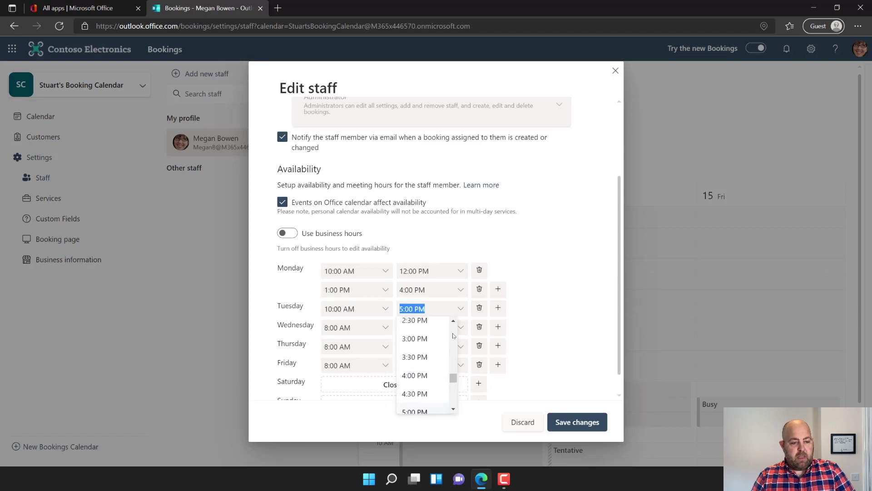
click(414, 396)
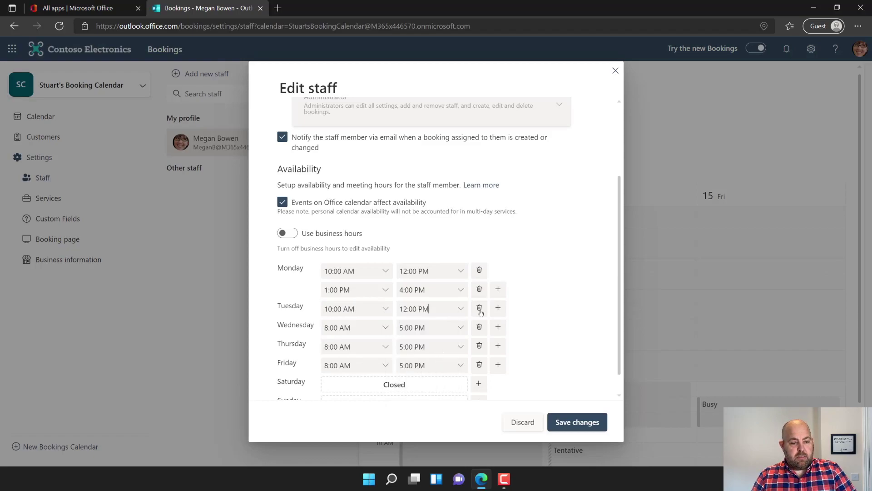
click(498, 307)
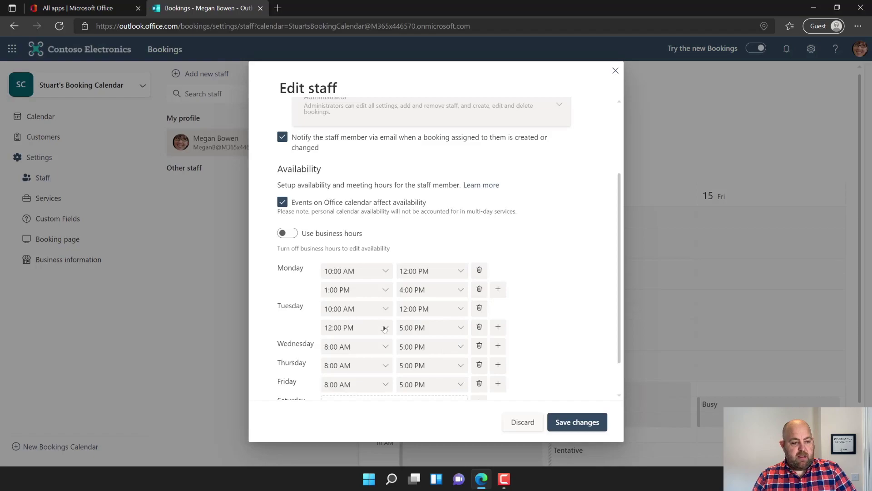
click(384, 329)
click(344, 384)
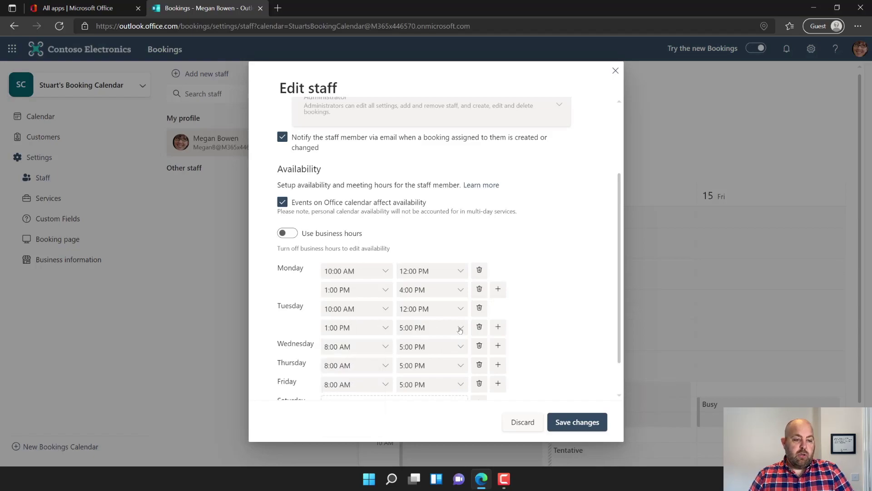
click(459, 329)
scroll(421, 391, up, 2)
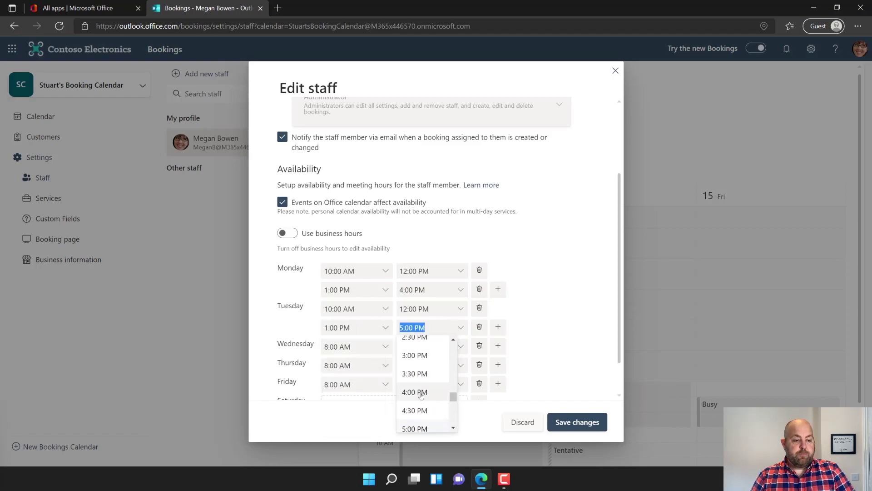
click(421, 393)
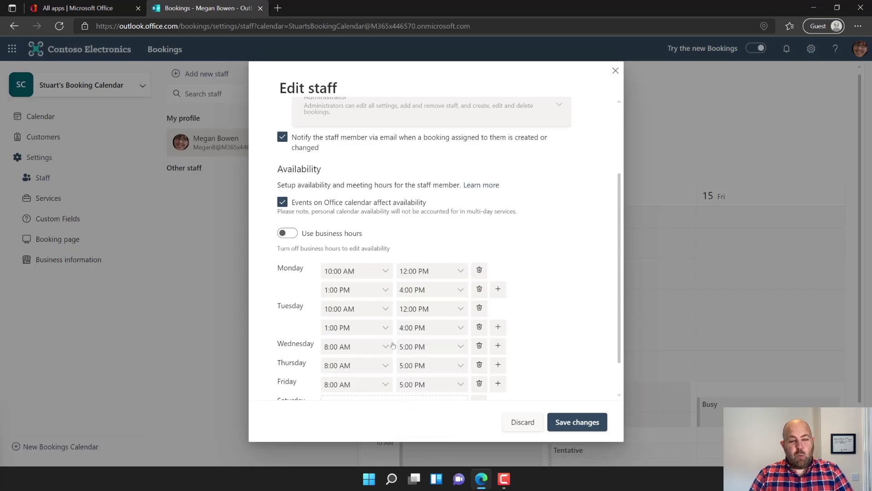
- Set Wednesday's availability to 10:00 AM–12:00 PM and 1:00 PM–4:00 PM
scroll(391, 341, down, 2)
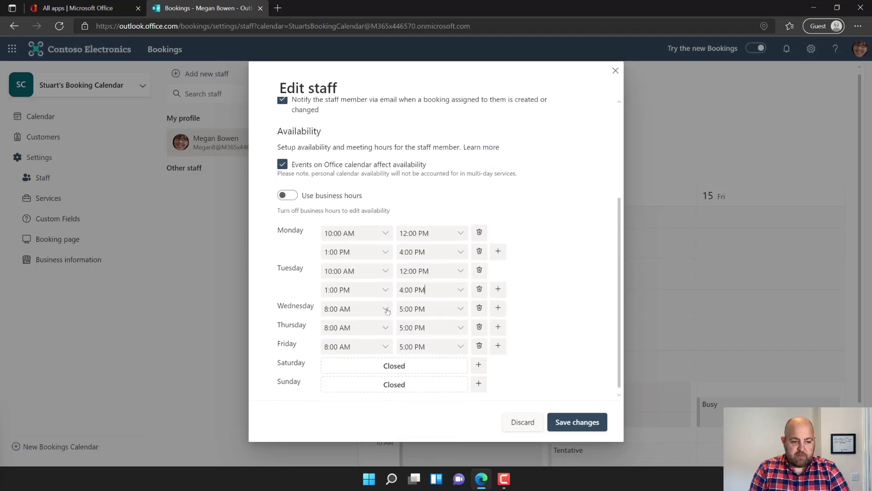
click(387, 310)
scroll(349, 377, down, 2)
click(350, 398)
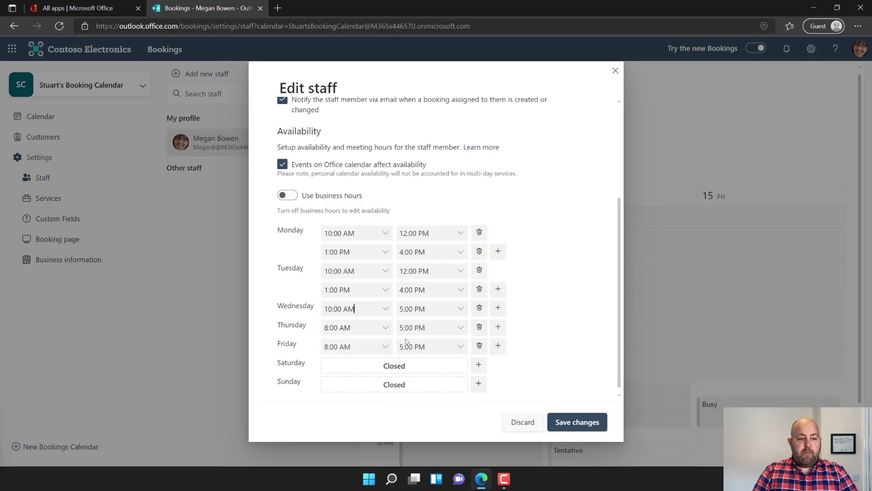
click(460, 308)
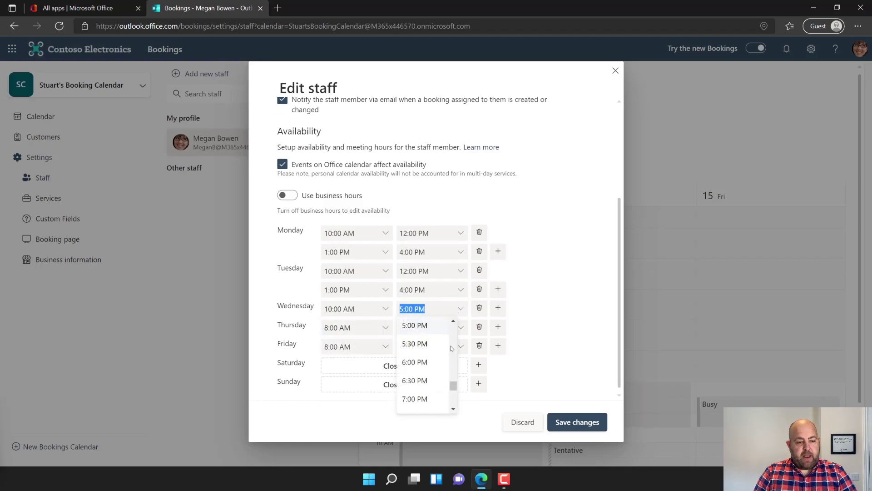
scroll(456, 344, up, 4)
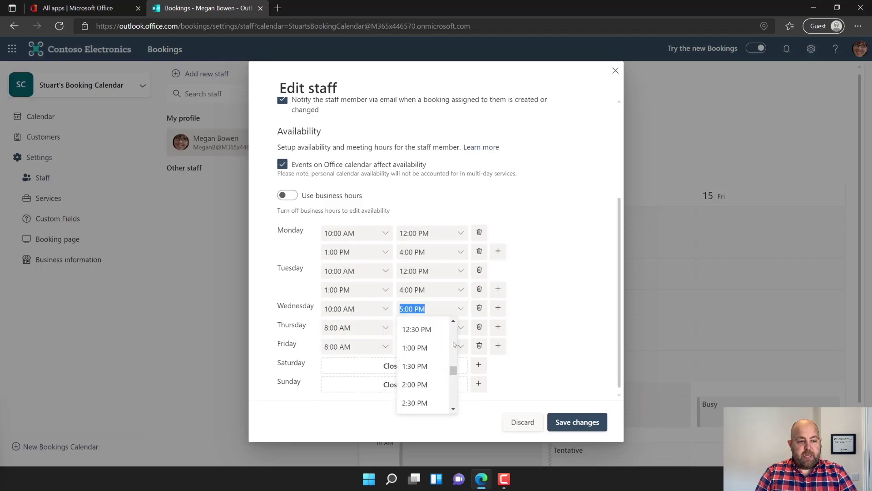
scroll(456, 331, up, 3)
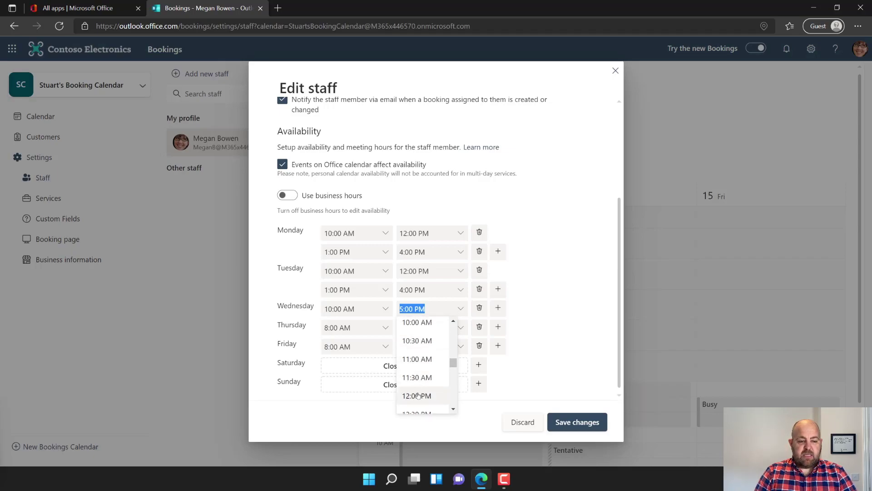
click(415, 395)
click(497, 308)
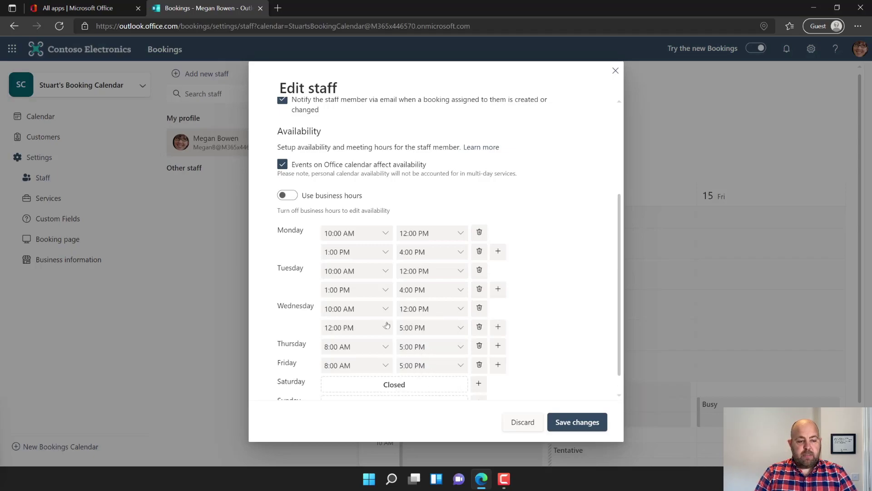
click(387, 326)
click(348, 383)
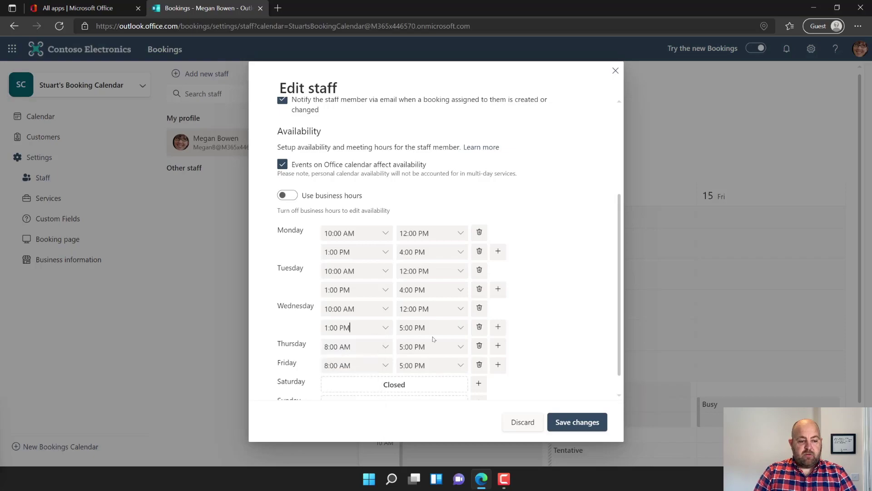
click(461, 328)
scroll(425, 382, up, 3)
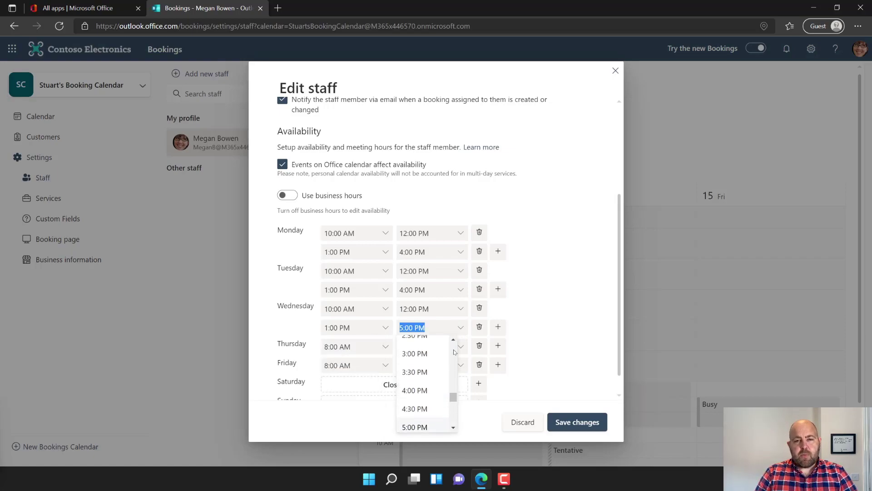
click(415, 392)
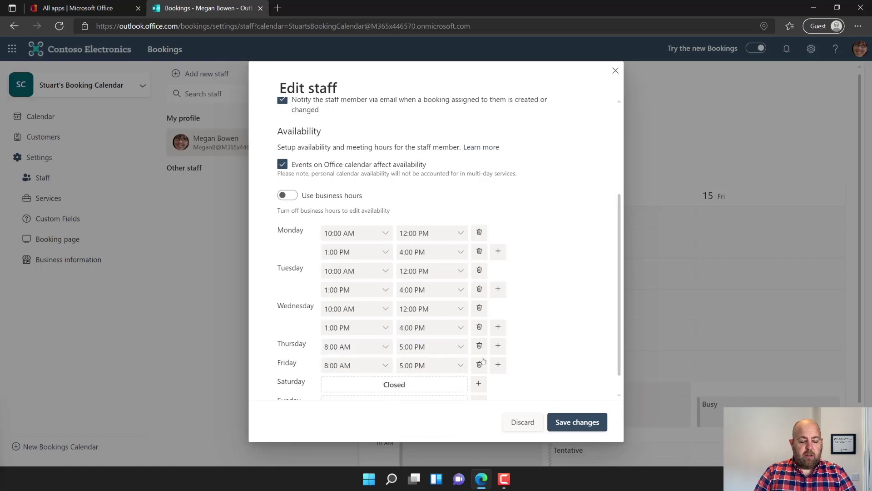
- Set Thursday to 10:00 AM–12:00 PM and 1:00 PM–4:00 PM and delete Friday's hours
click(384, 346)
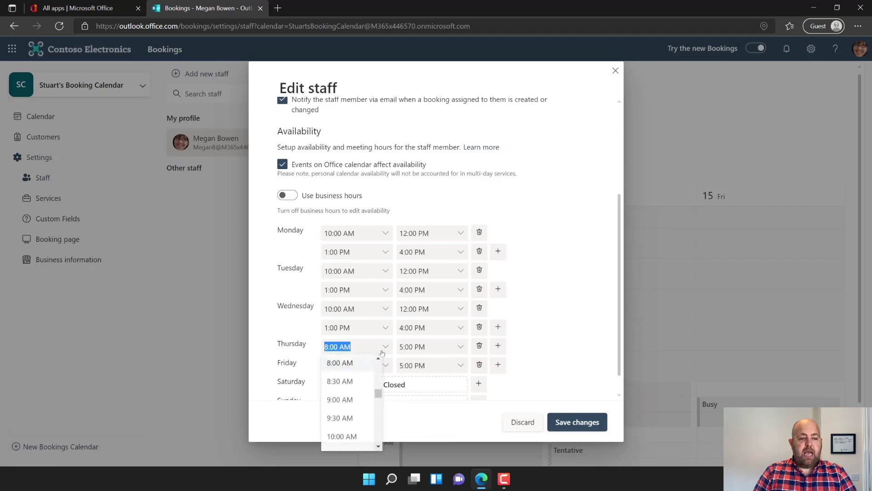
click(343, 437)
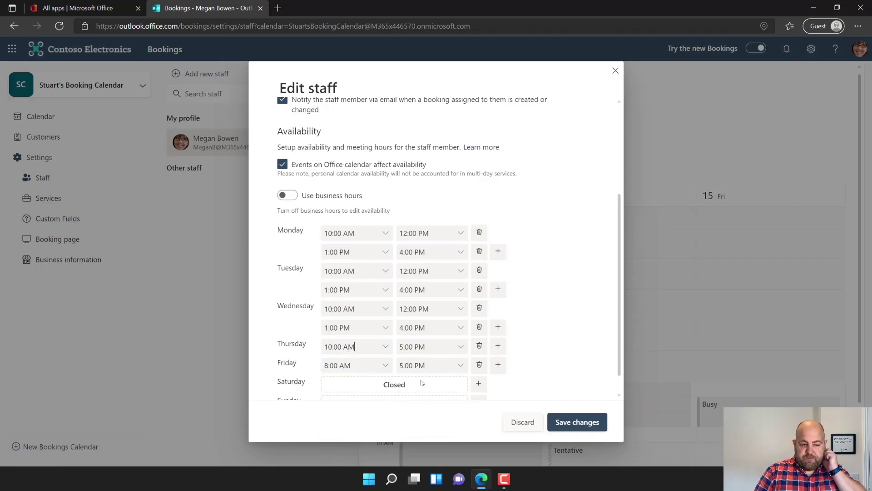
click(462, 347)
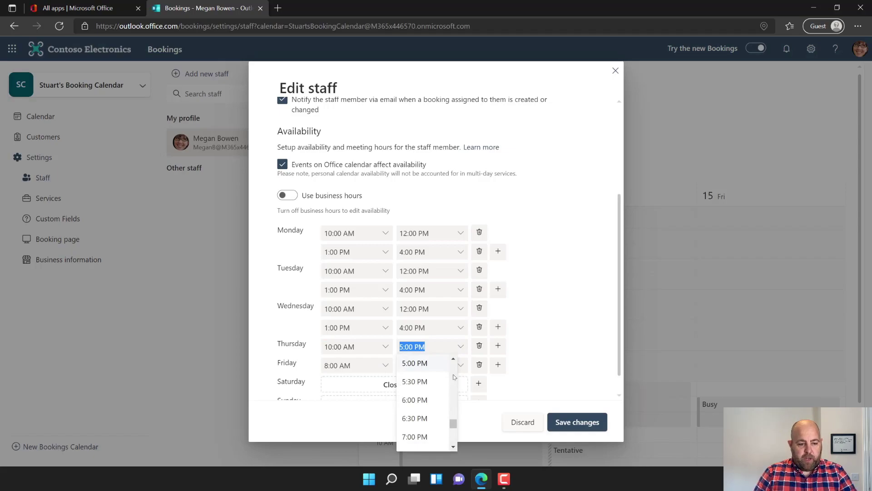
scroll(453, 376, up, 5)
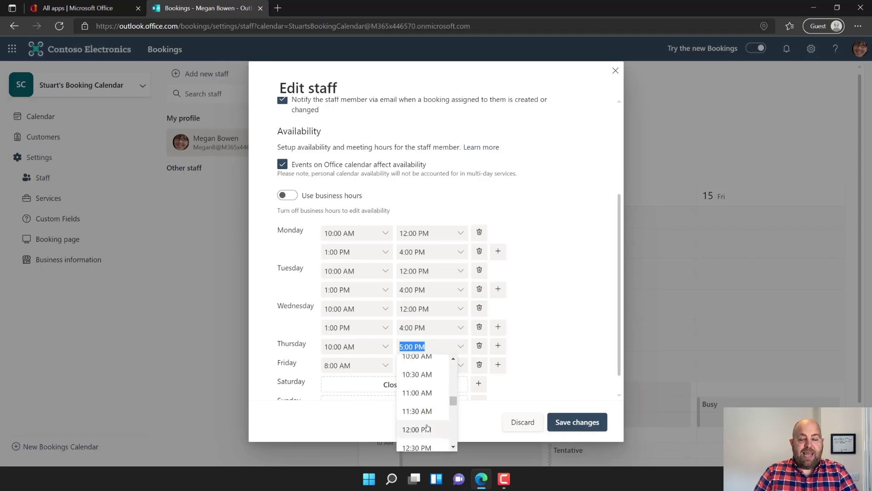
click(427, 429)
click(498, 345)
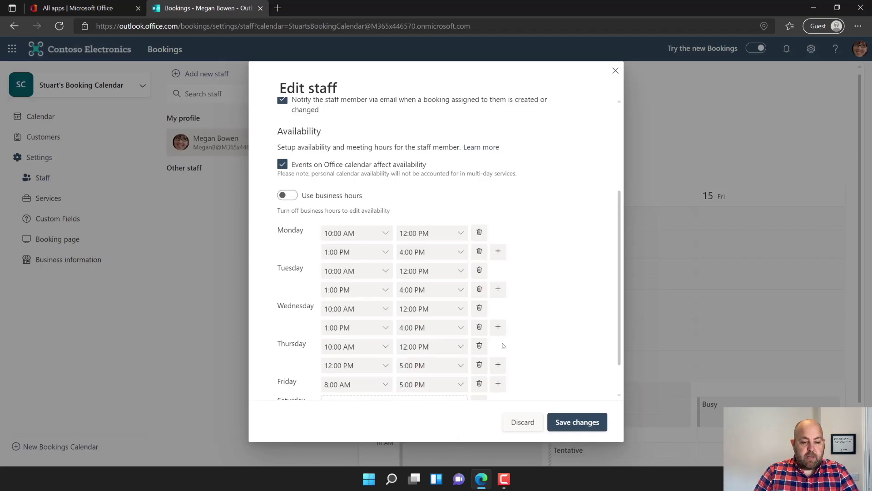
click(382, 365)
scroll(359, 313, down, 1)
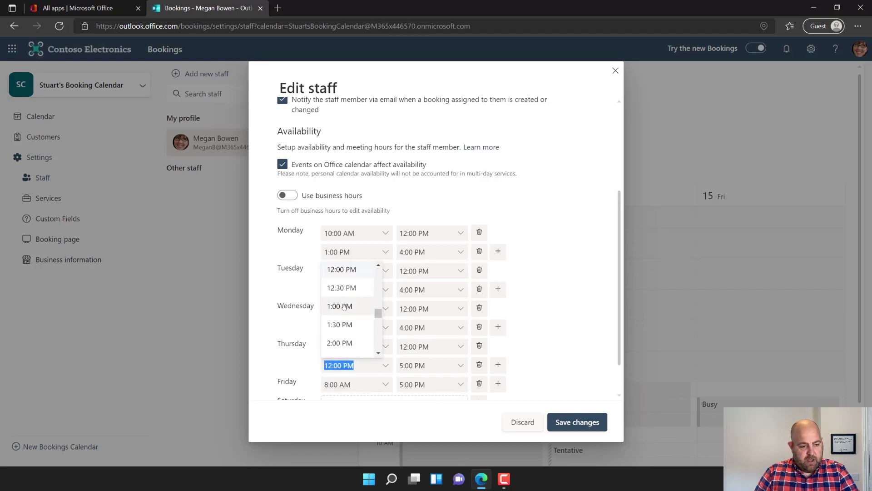
click(344, 307)
click(459, 369)
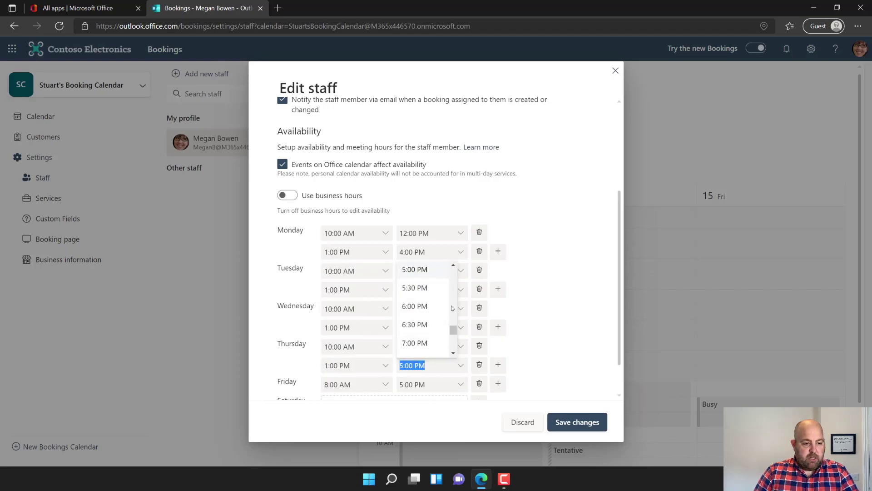
scroll(452, 308, up, 3)
click(428, 325)
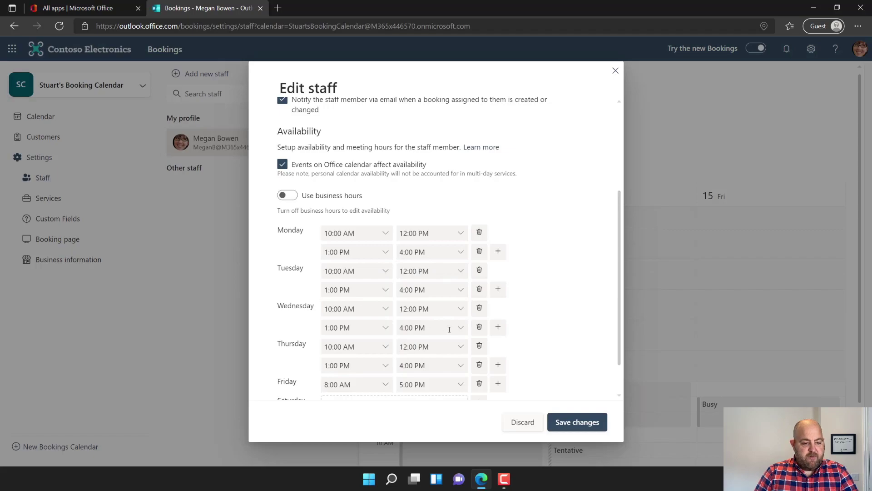
scroll(449, 329, down, 2)
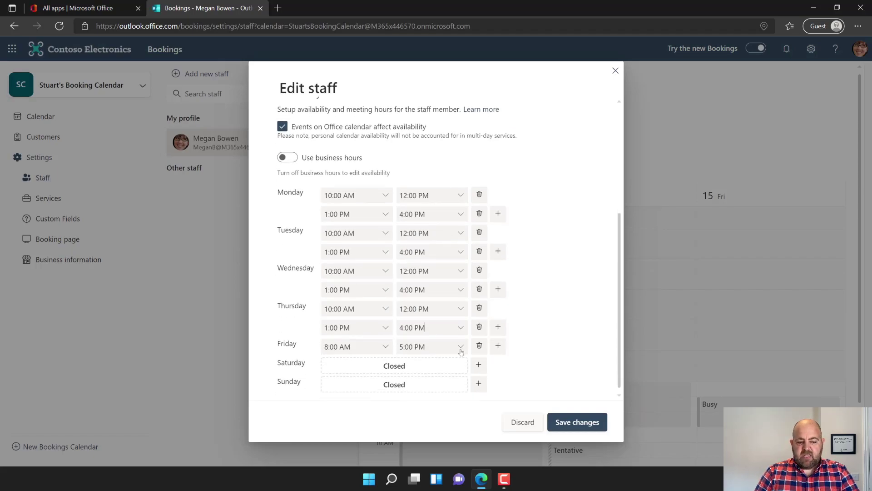
click(479, 347)
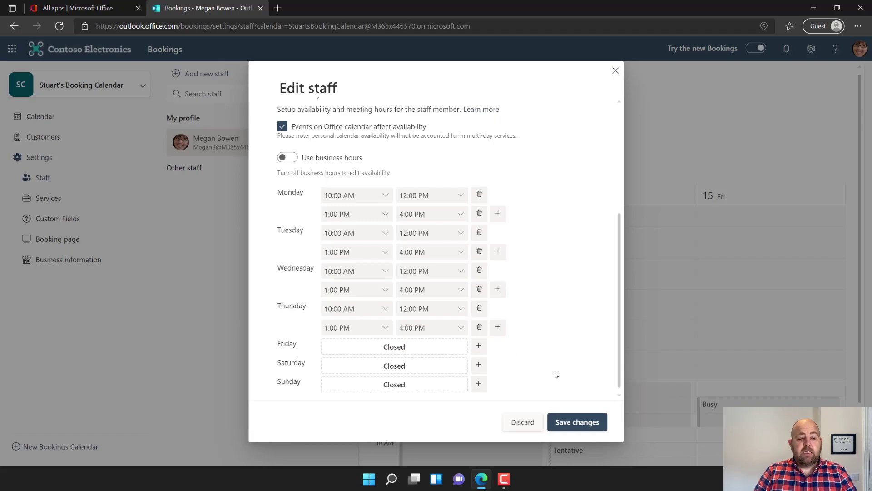
- Save the staff member's updated working hours in Edit staff
click(562, 422)
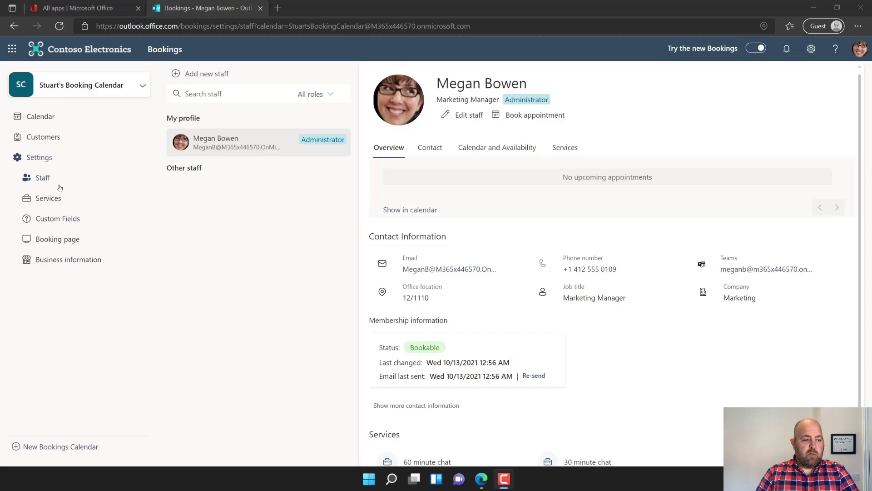
- Save a photo from Downloads as the business logo, then go to the Booking page settings
click(63, 258)
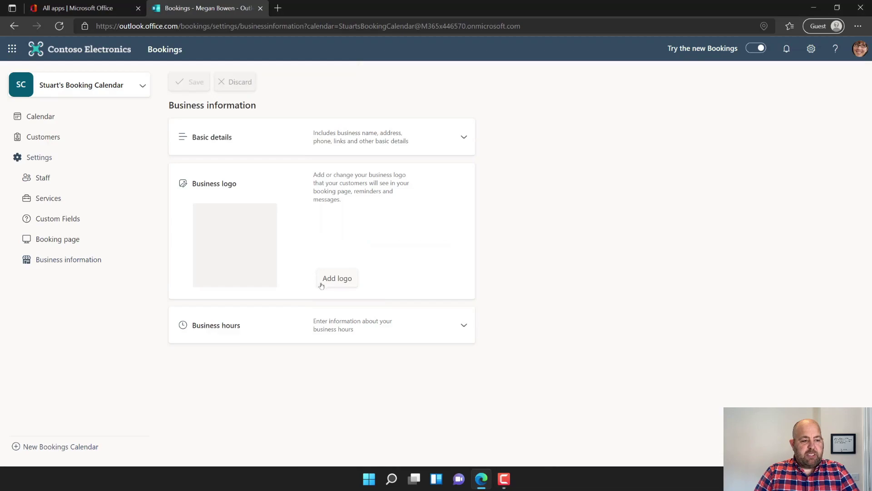
click(335, 282)
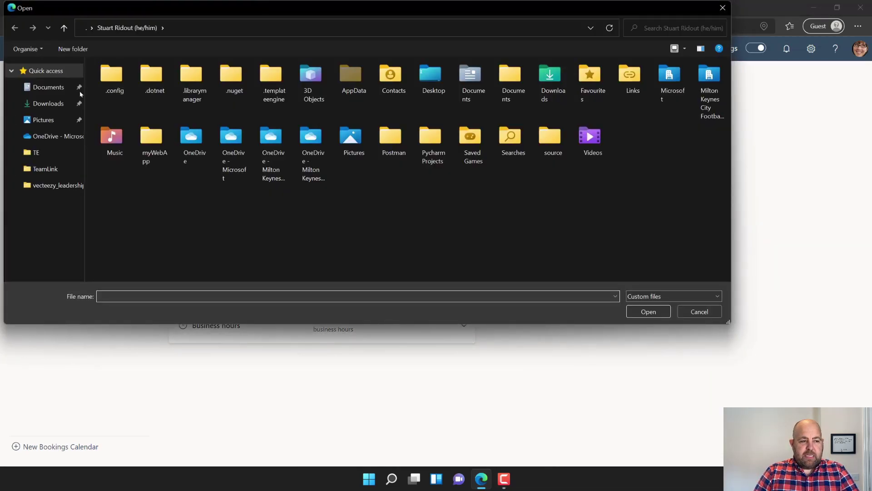
click(50, 103)
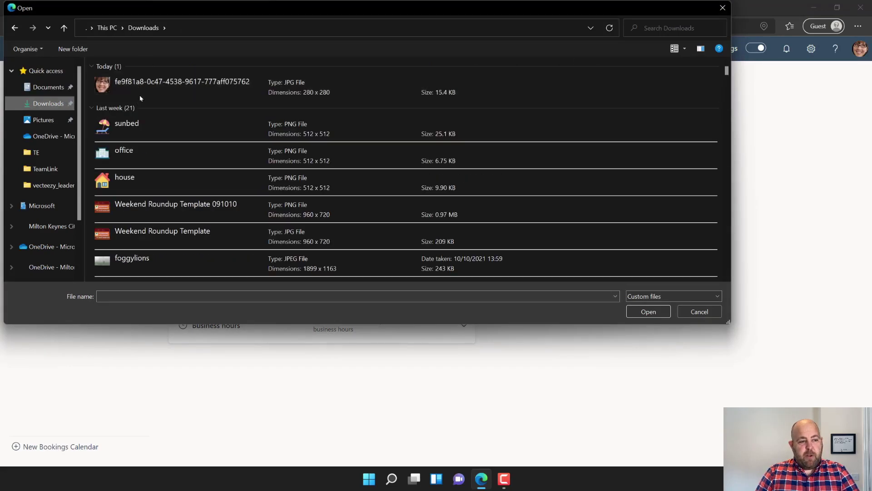
double_click(141, 86)
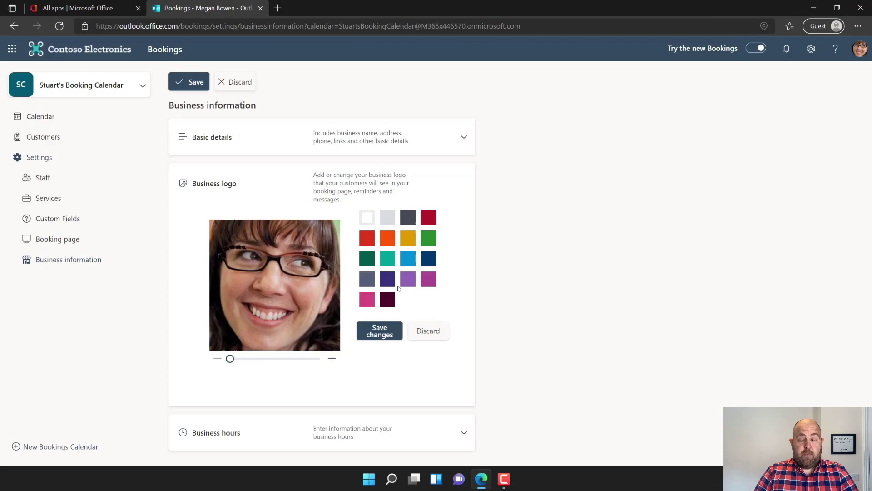
click(185, 81)
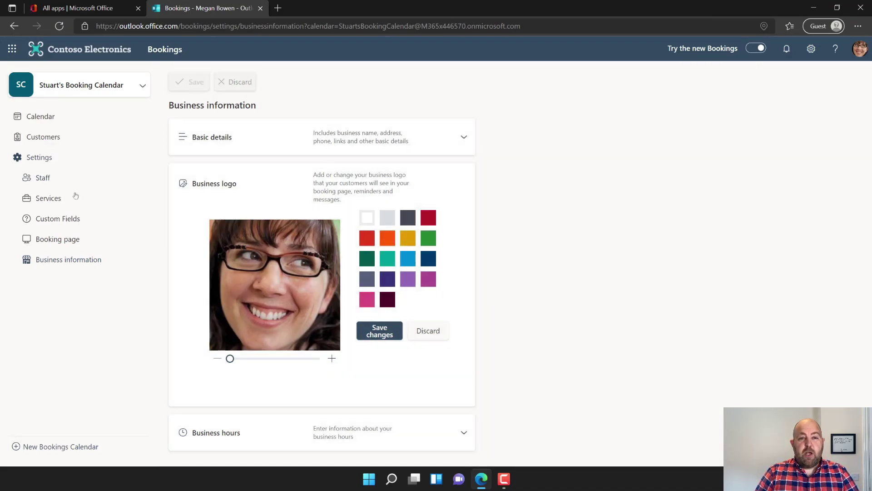
click(45, 240)
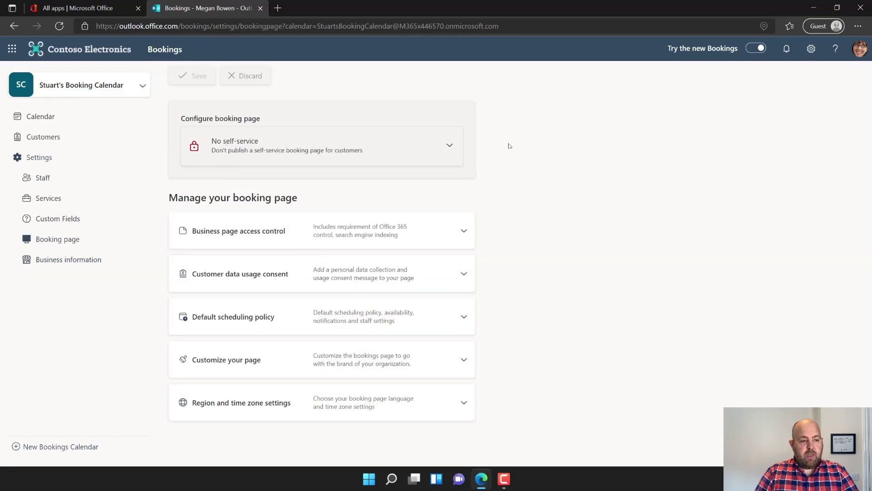
- Make the booking page available to anyone, allow search indexing, and use the newest Bookings version
click(450, 146)
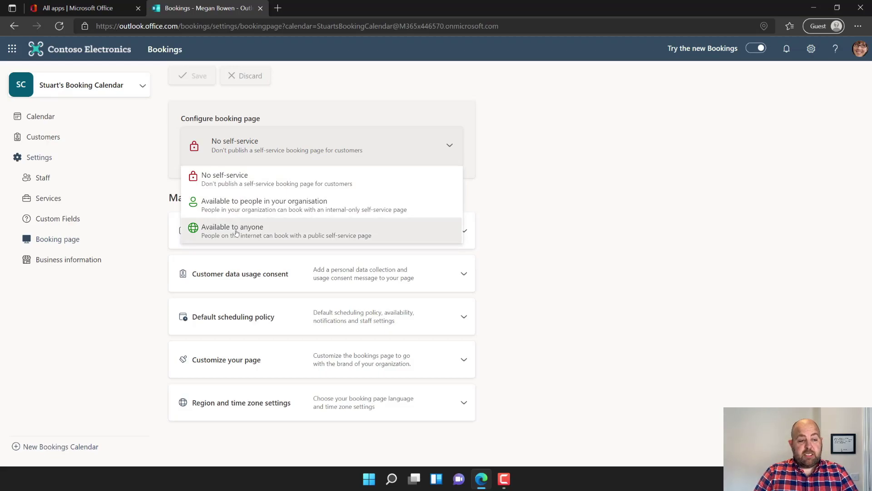
click(236, 232)
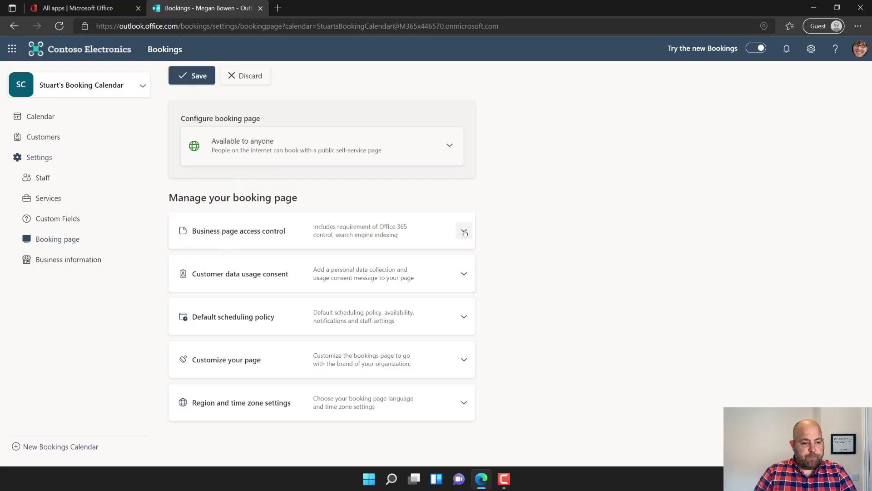
click(463, 231)
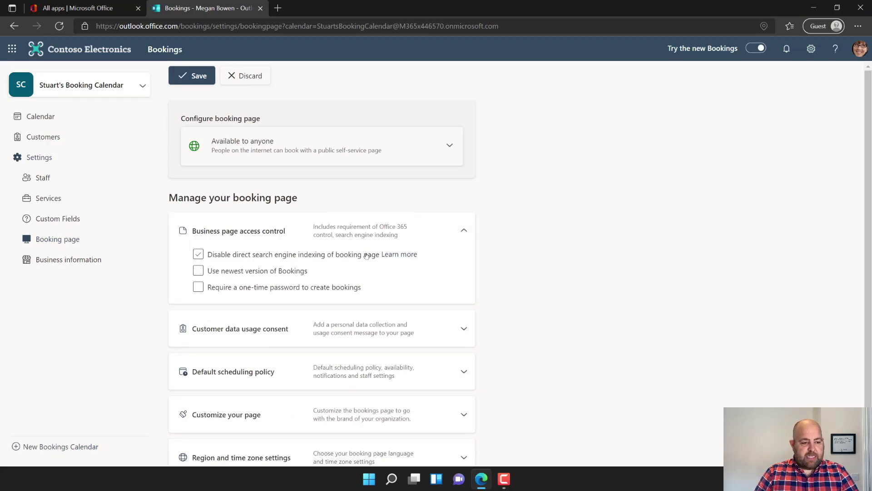
click(199, 272)
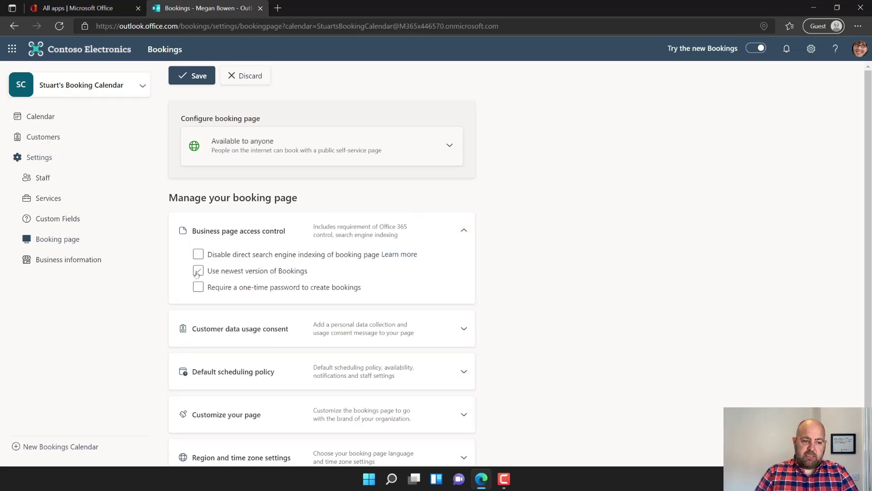
click(198, 271)
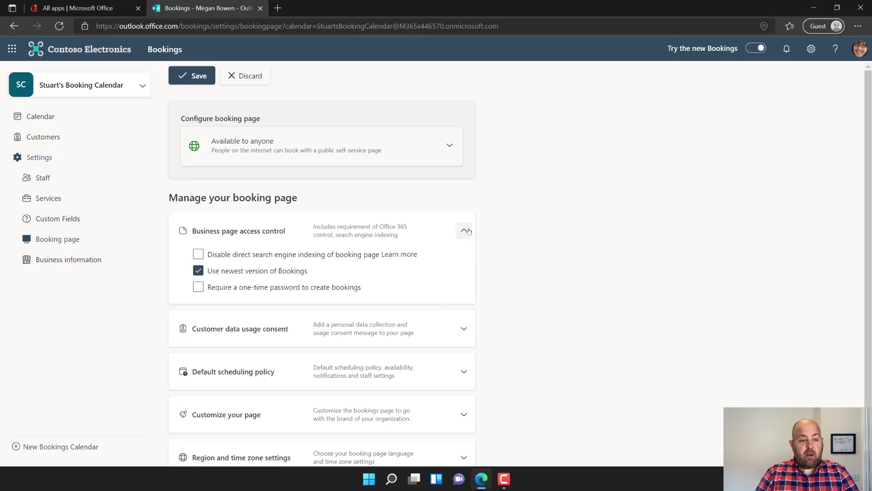
click(463, 230)
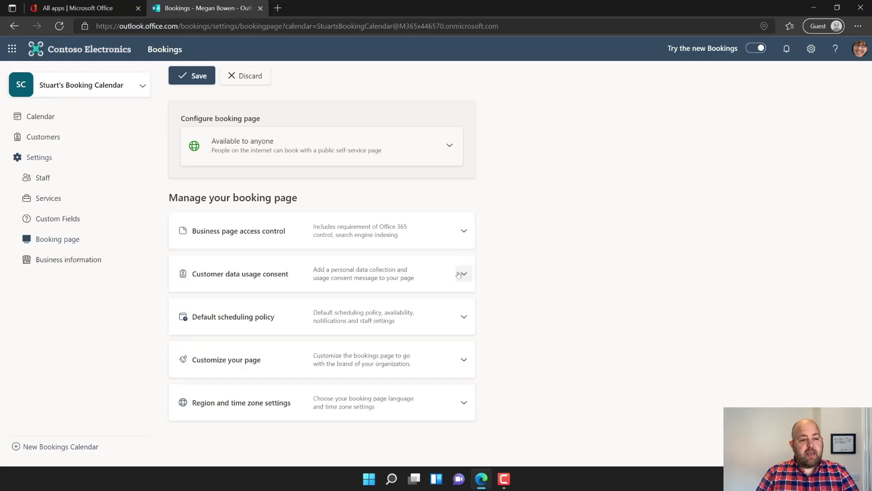
- Set minimum lead time to 48 hours, maximum to 90 days, and send customers meeting invites
click(461, 274)
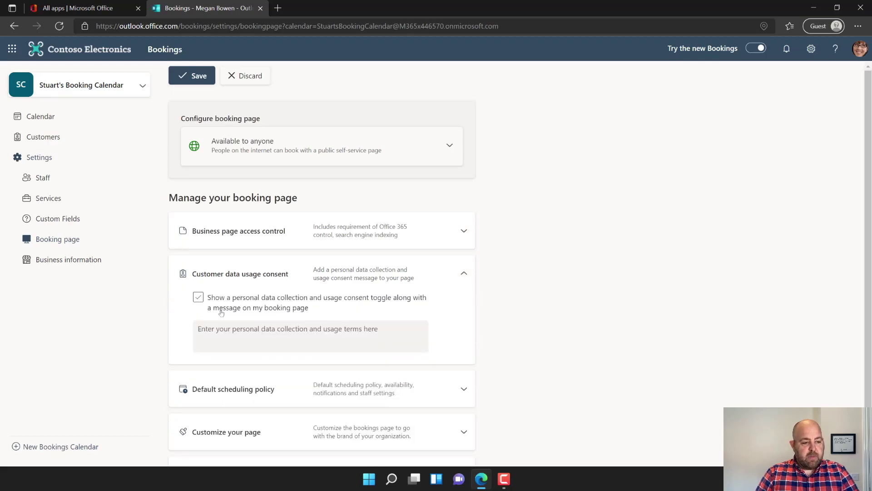
click(464, 273)
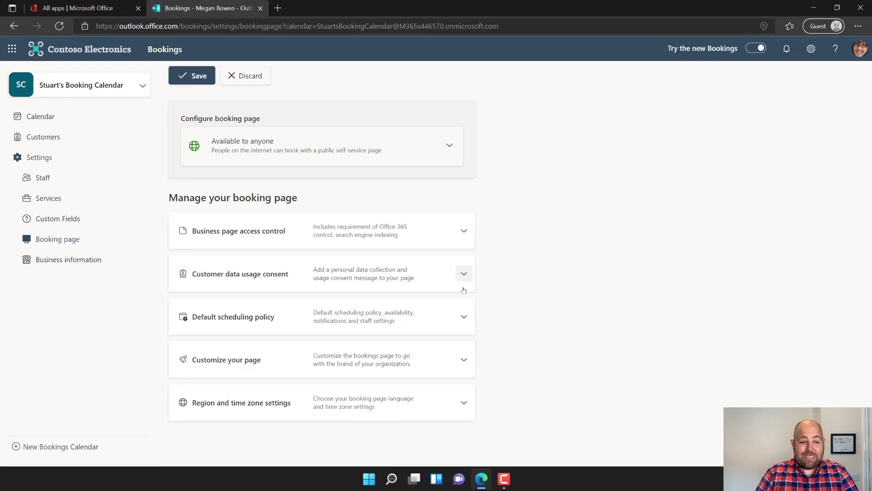
click(463, 318)
scroll(440, 313, down, 5)
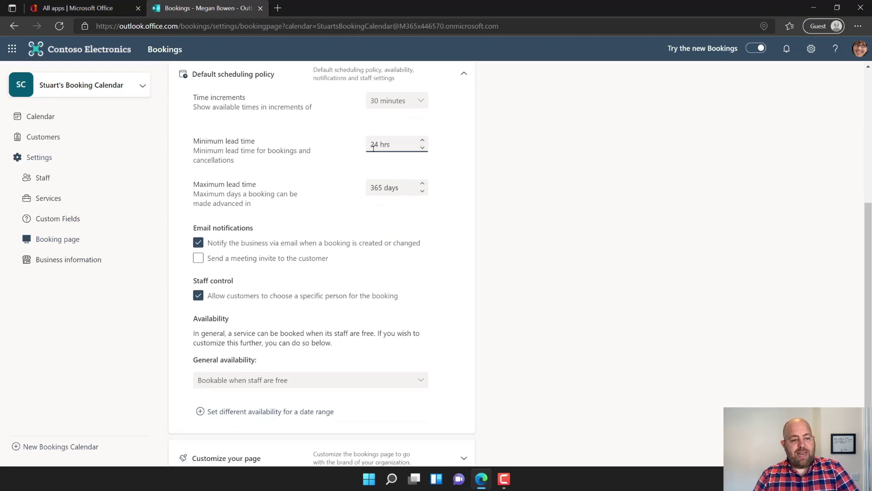
click(373, 145)
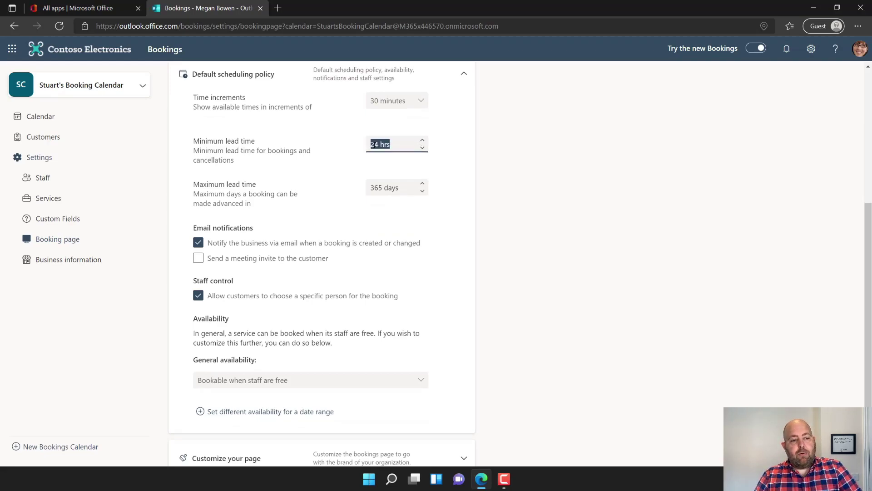
text(48)
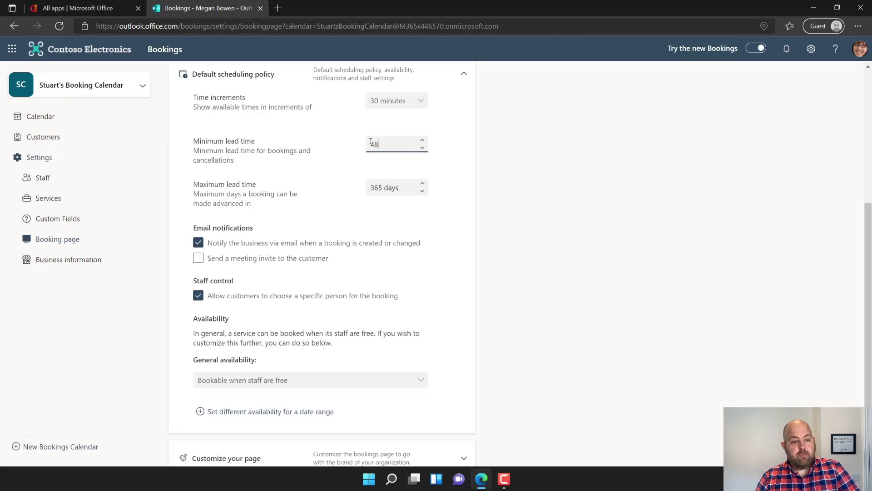
click(386, 194)
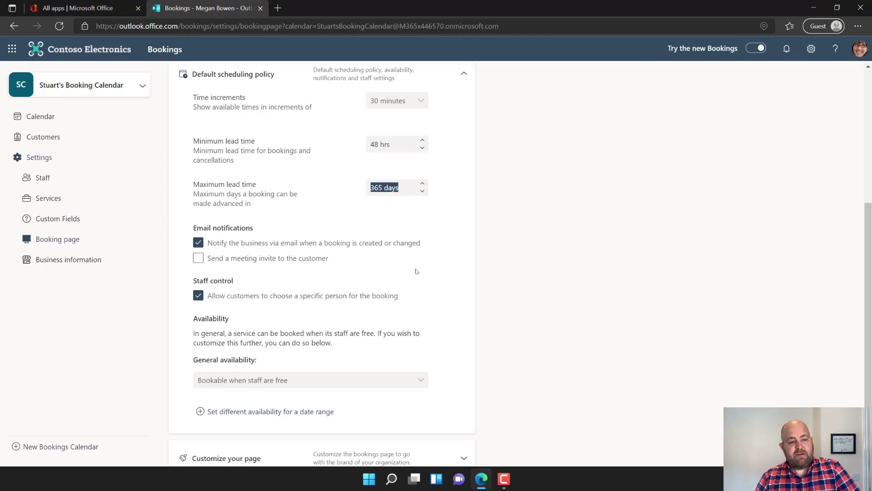
text(30)
click(350, 202)
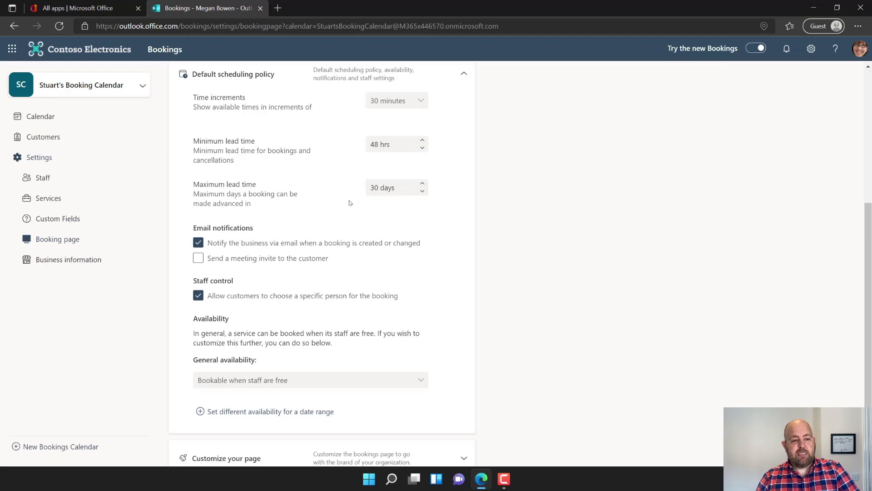
click(376, 188)
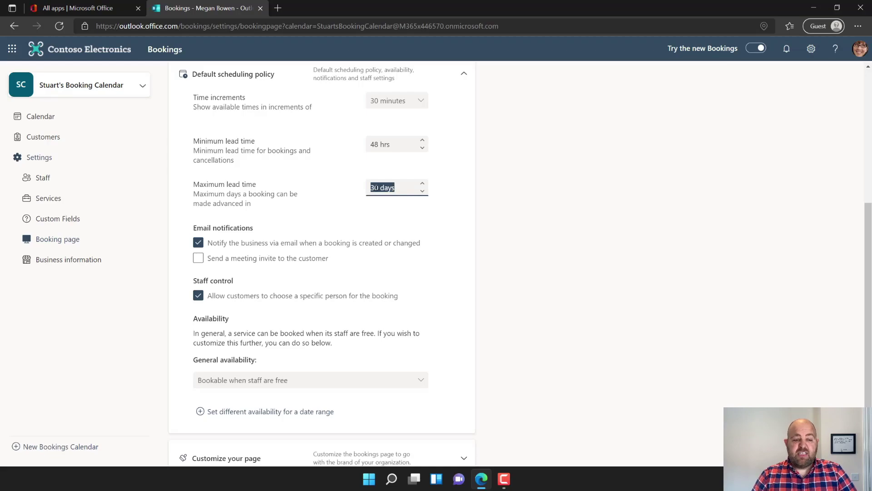
text(90)
click(329, 215)
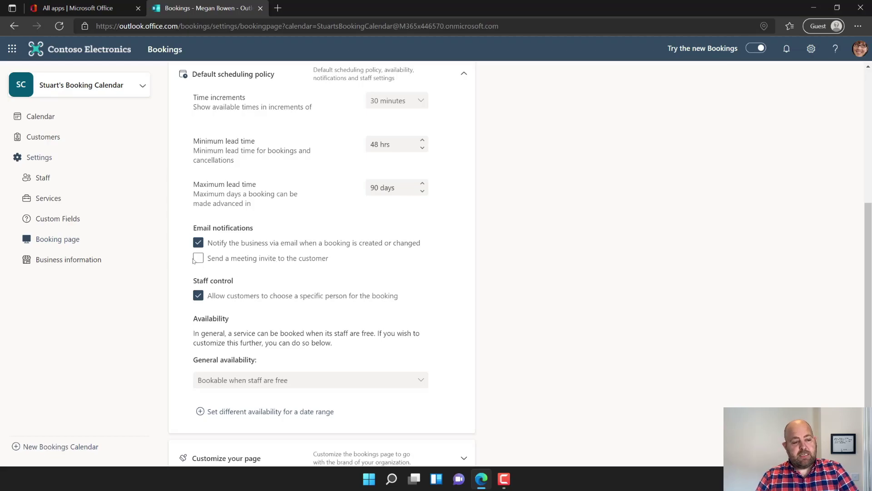
click(212, 261)
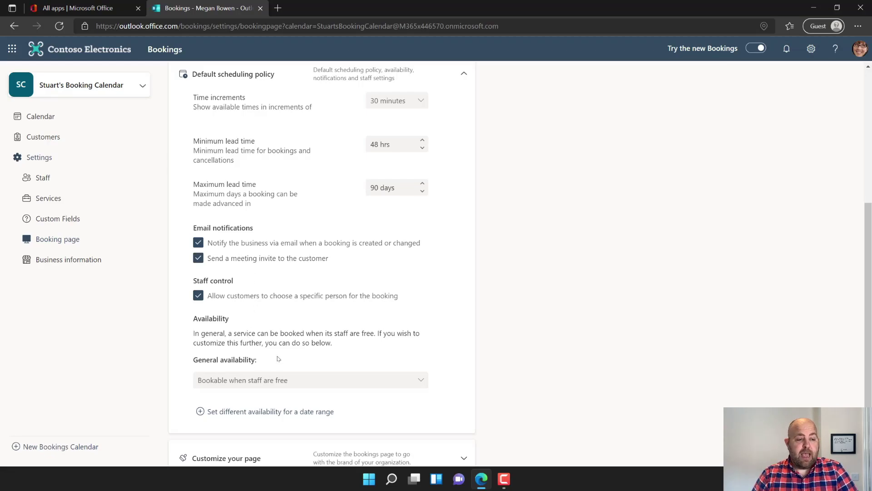
scroll(278, 356, down, 1)
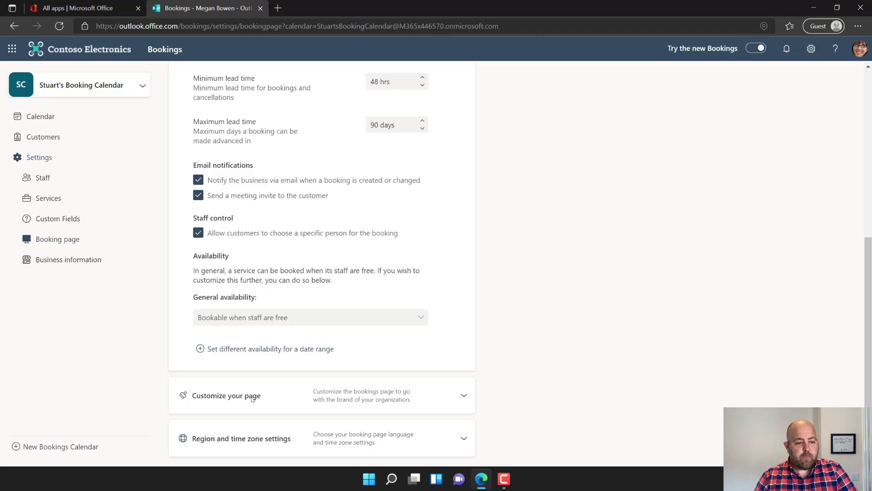
- Set the booking page colour theme to dark red
click(463, 394)
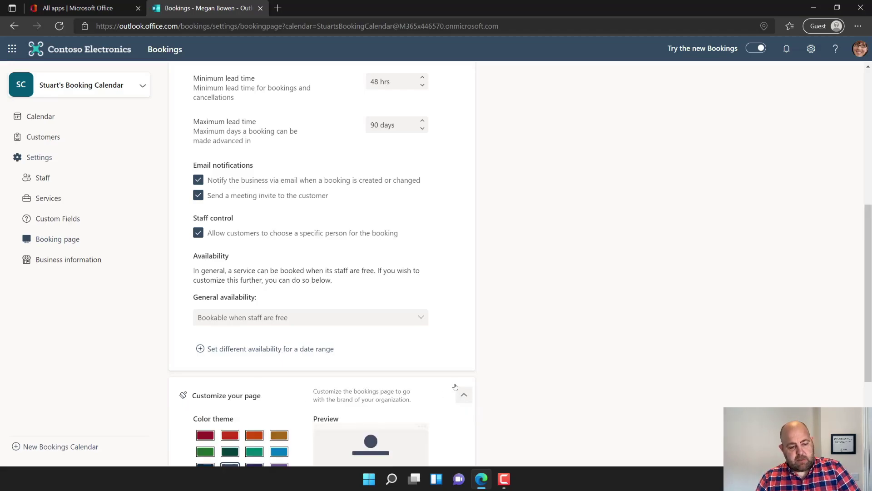
scroll(457, 376, down, 3)
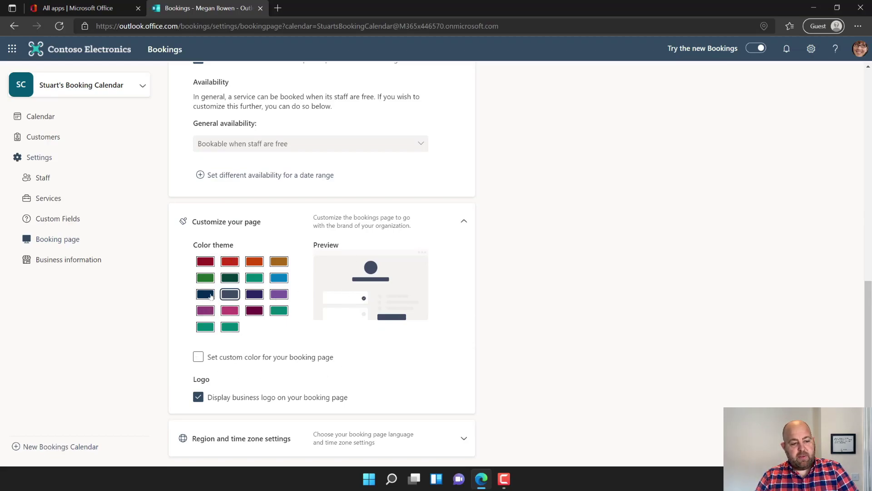
click(205, 262)
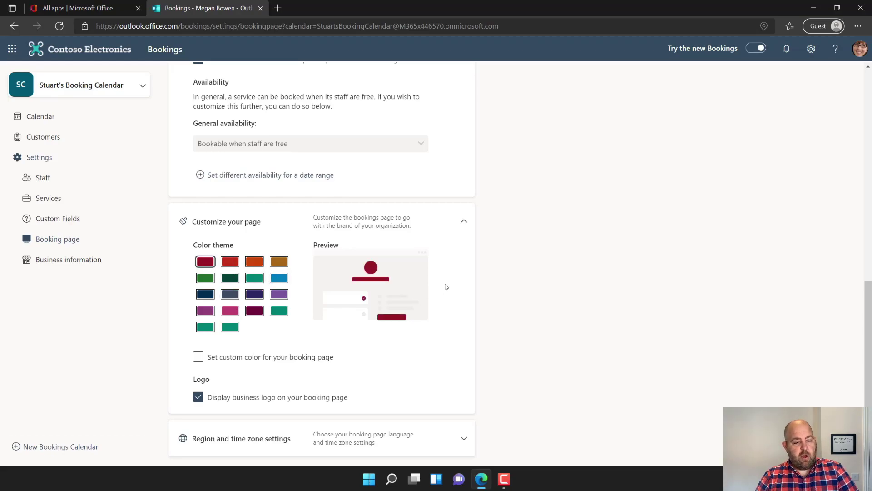
- Set the time zone to (UTC+00:00) Dublin, Edinburgh and save the booking page settings
click(460, 435)
scroll(459, 414, down, 1)
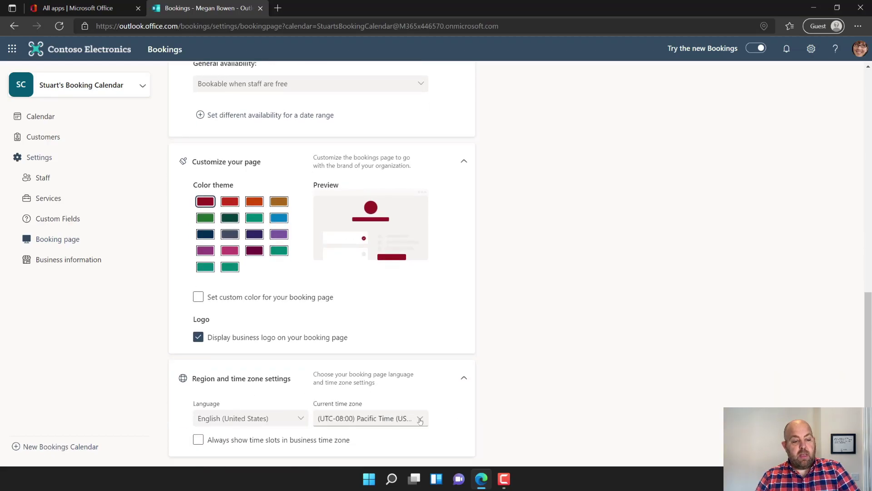
click(421, 418)
scroll(427, 377, down, 3)
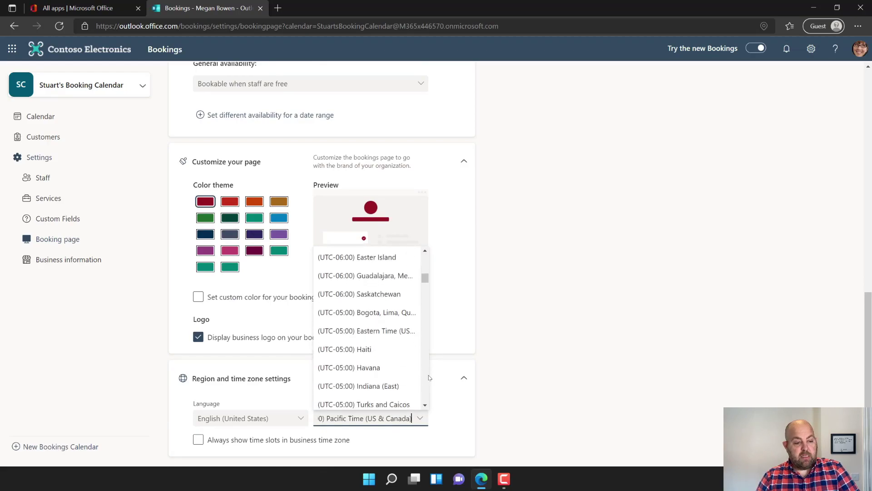
scroll(430, 377, down, 4)
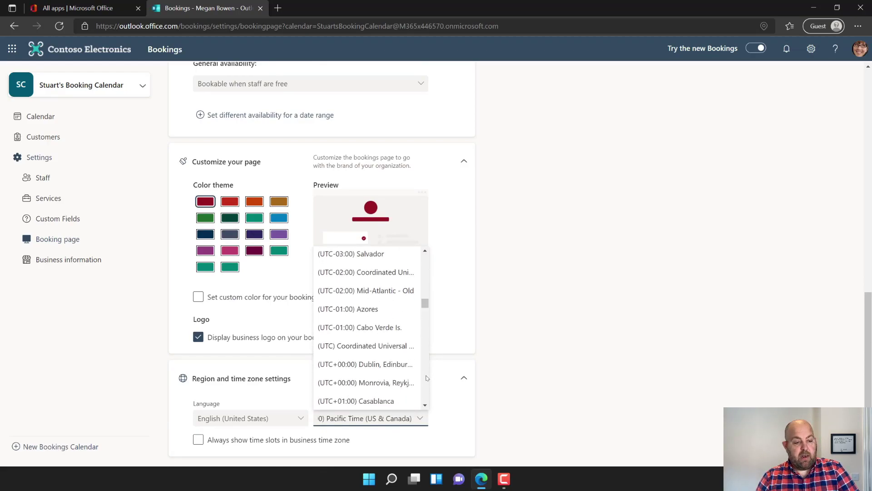
click(355, 366)
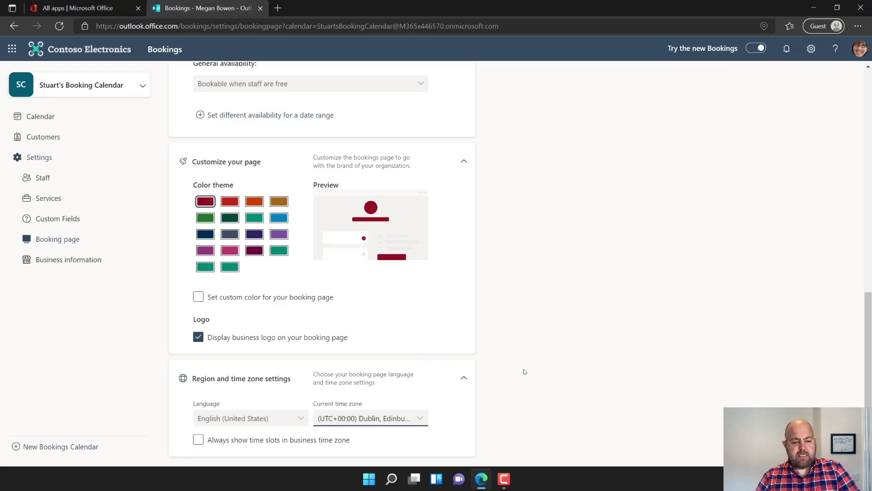
scroll(525, 371, up, 15)
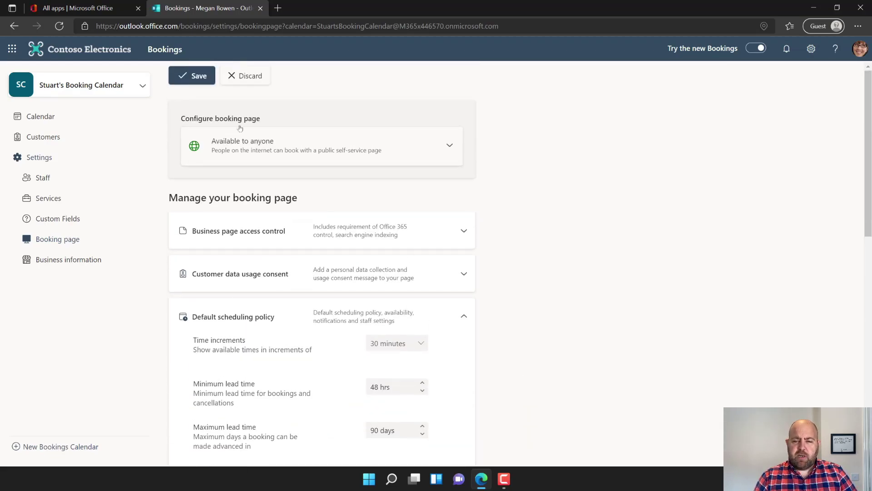
click(185, 76)
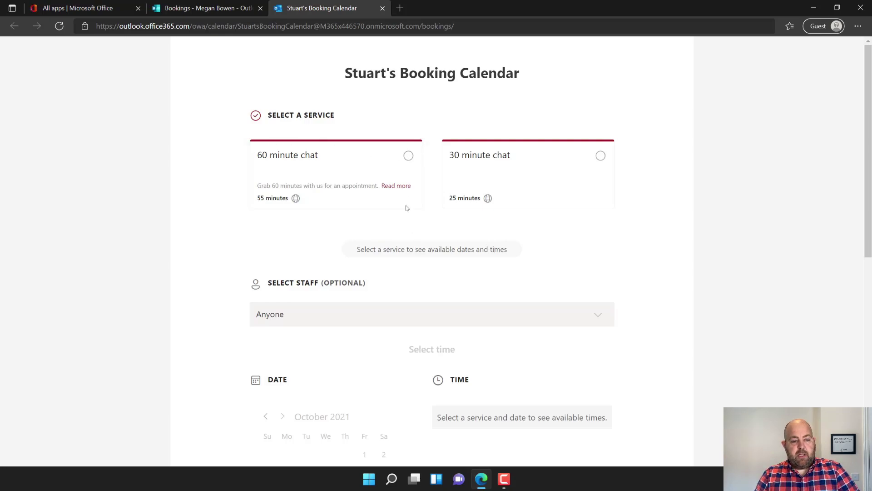
- Copy the public booking page's web address and open a new InPrivate window
click(350, 26)
key(ctrl+c)
right_click(345, 25)
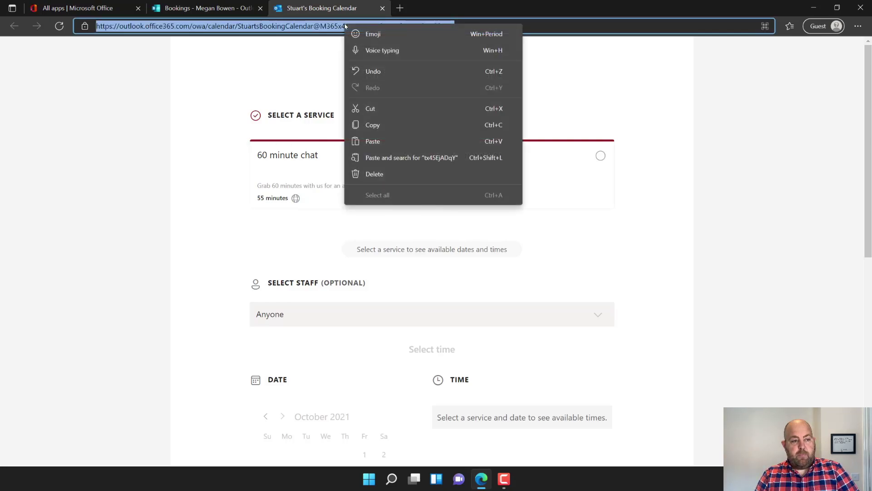
click(378, 124)
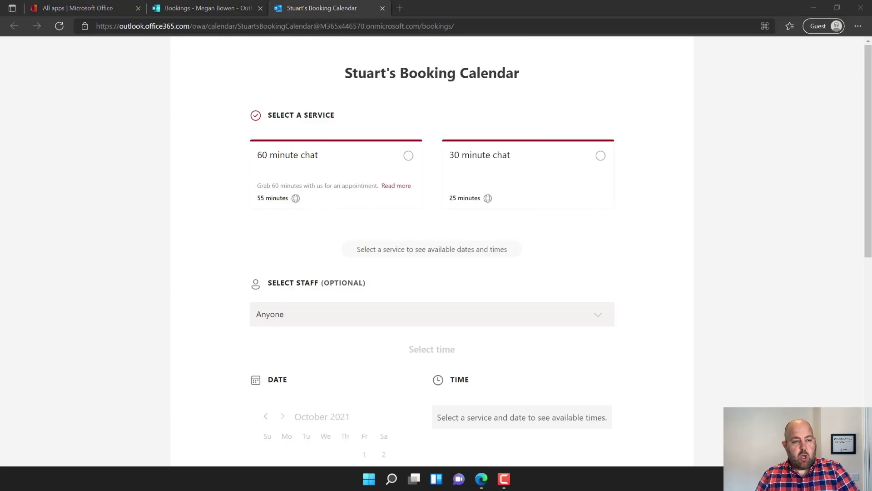
key(ctrl+shift+n)
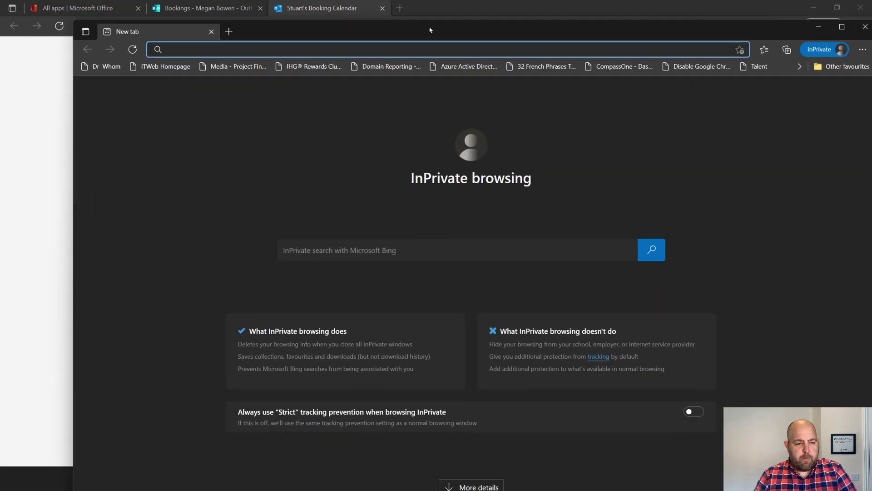
- Maximise the InPrivate window and load the copied booking page address in it
double_click(429, 30)
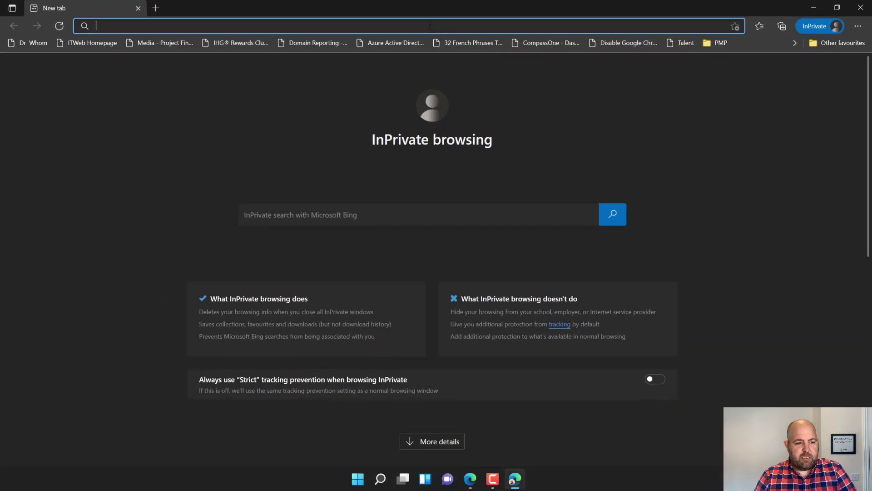
right_click(227, 26)
click(258, 146)
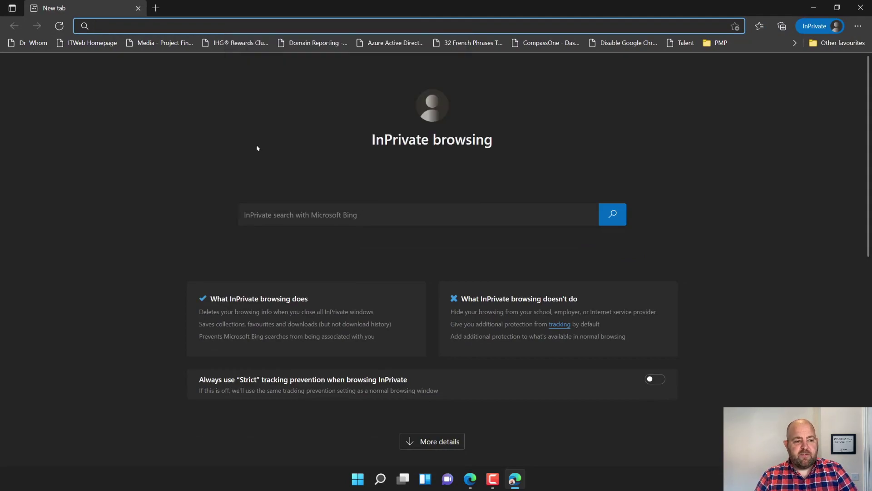
key(Return)
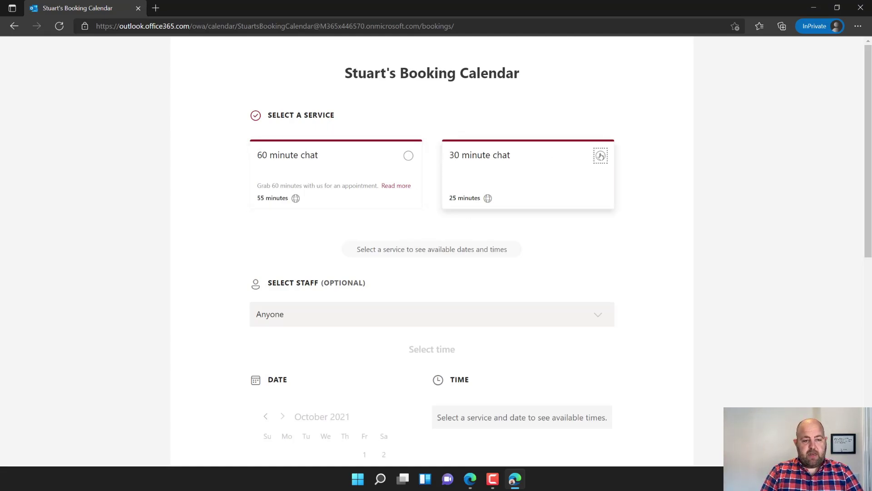
- Choose the 30 minute chat service and pick a specific staff member to book with
click(600, 156)
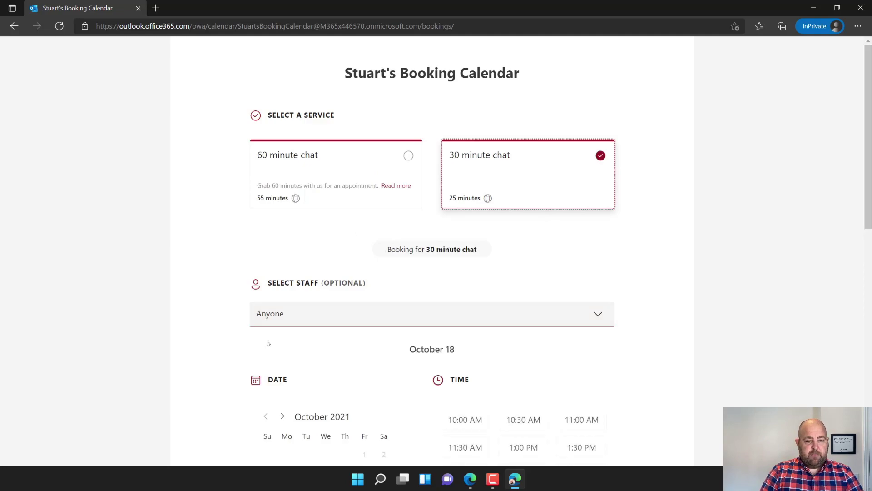
click(278, 315)
click(288, 366)
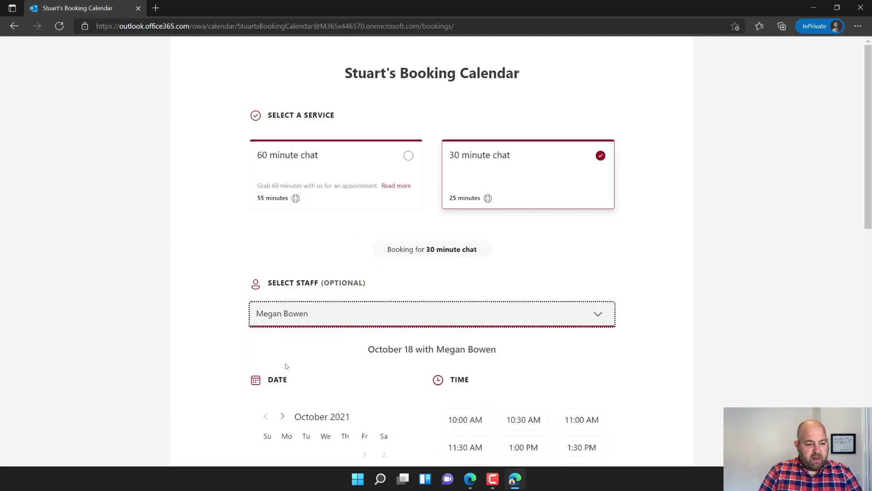
click(317, 355)
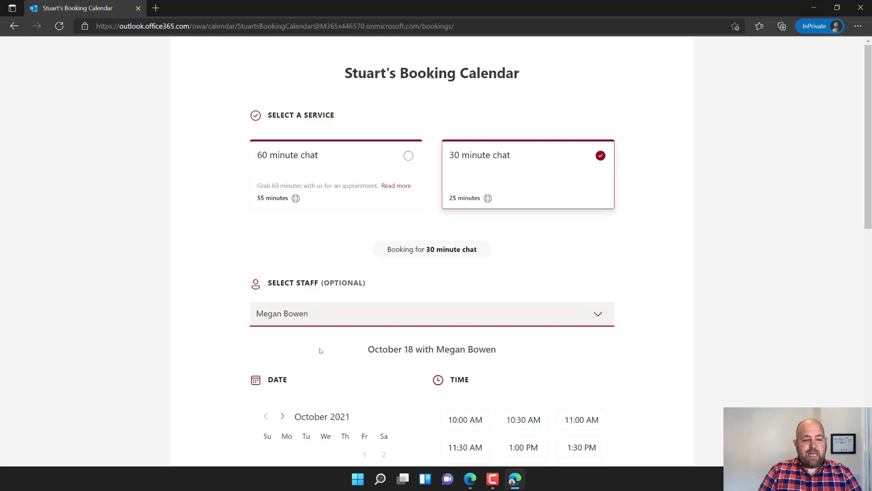
scroll(341, 361, down, 6)
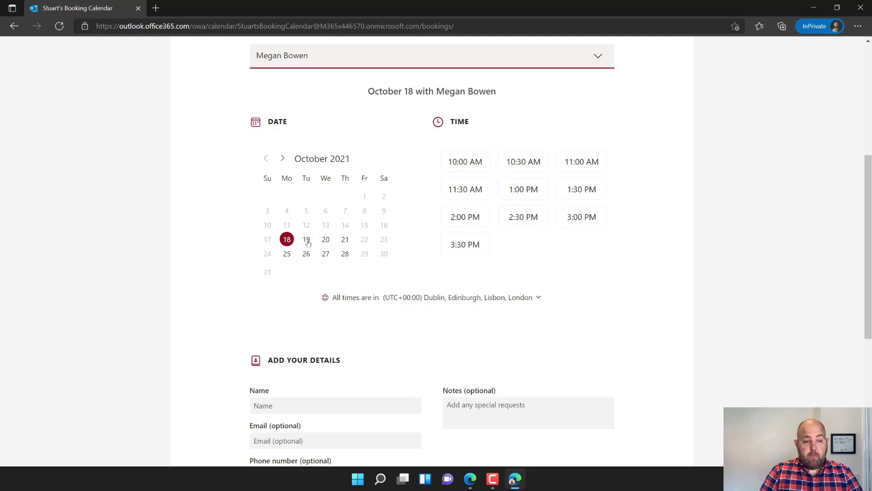
- Pick October 20 at 11:00 AM and move to the customer Name field
click(327, 239)
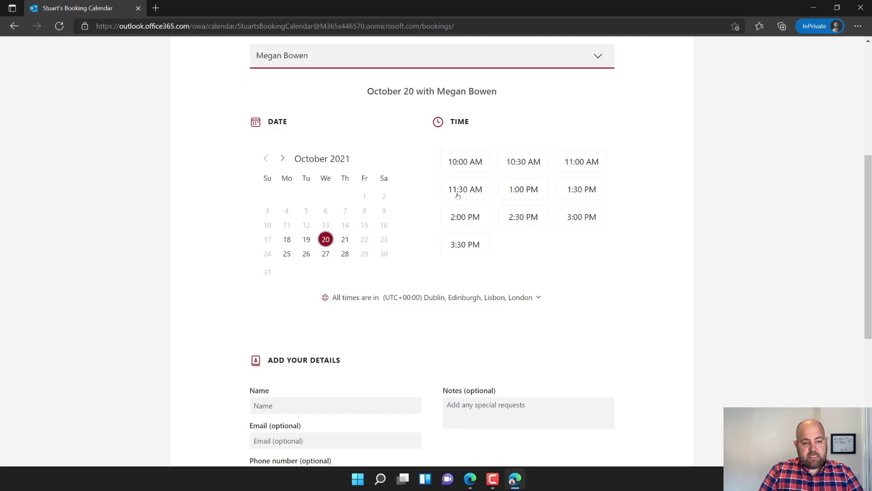
click(598, 163)
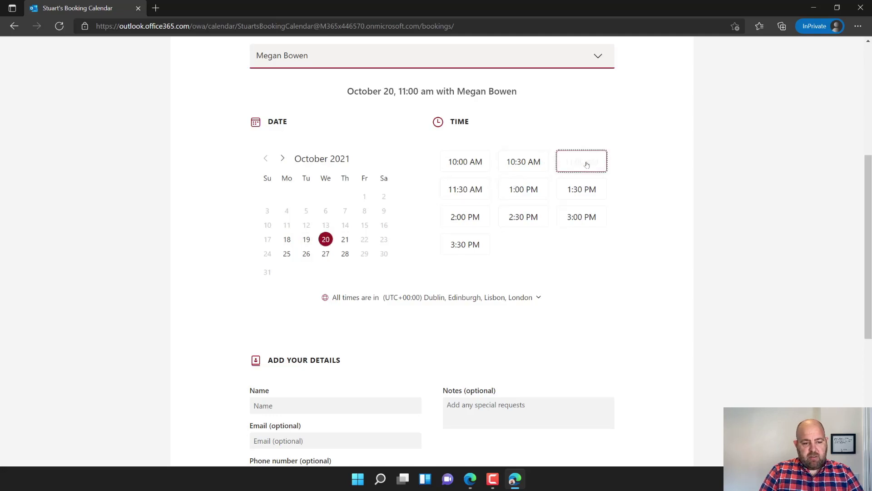
scroll(438, 295, down, 2)
scroll(439, 296, down, 4)
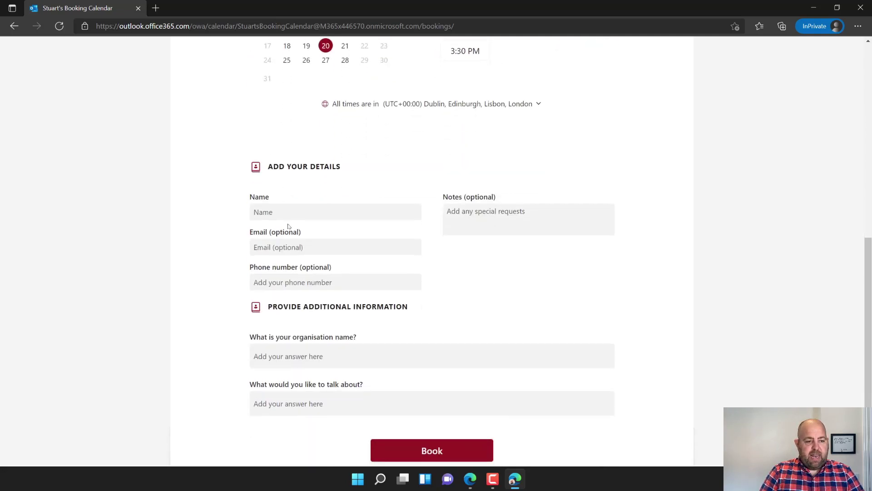
click(286, 212)
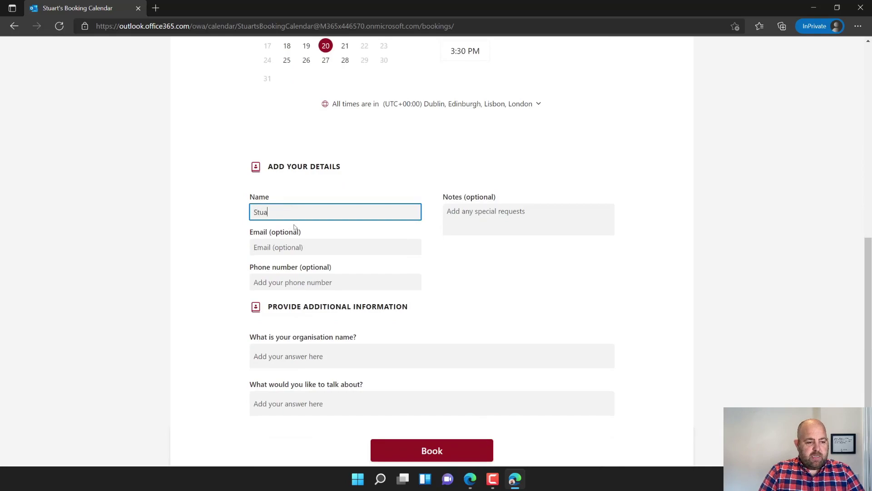
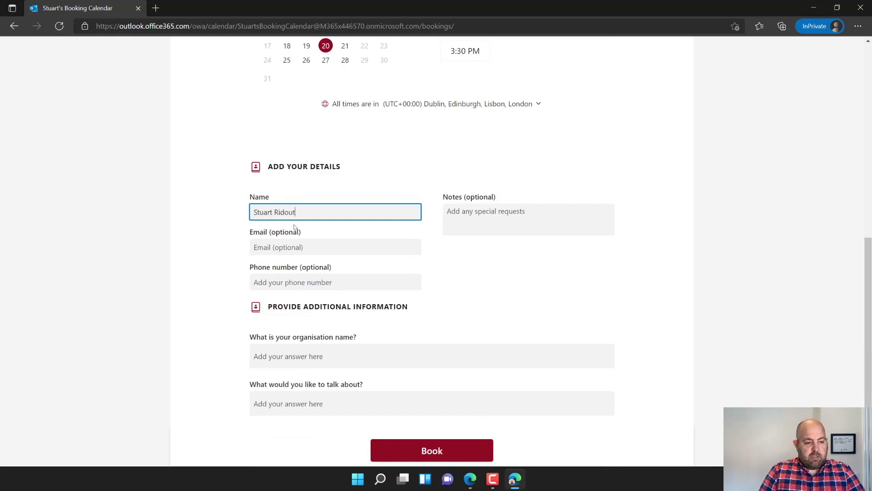
- Enter the customer's full name and e-mail address in the booking form
key(Tab)
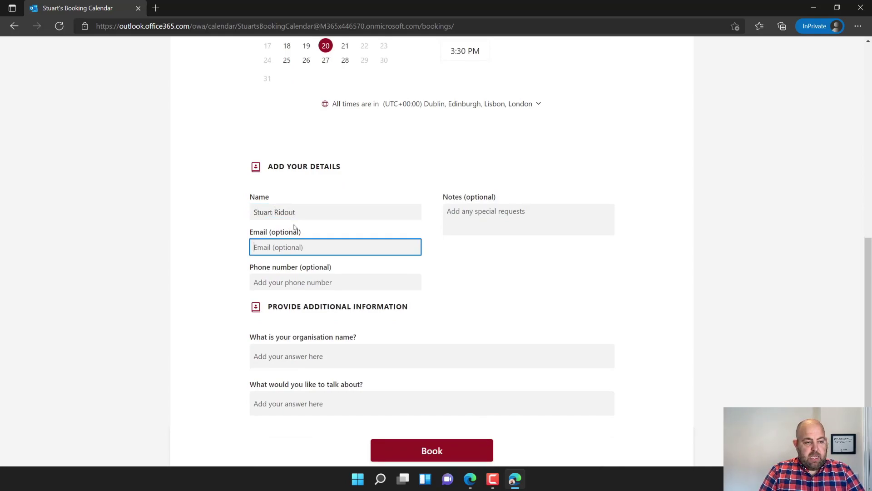
key(ctrl+v)
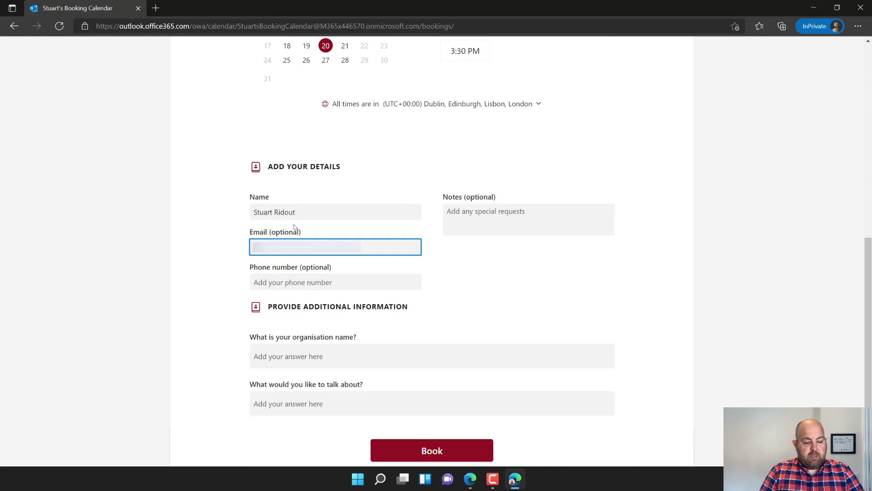
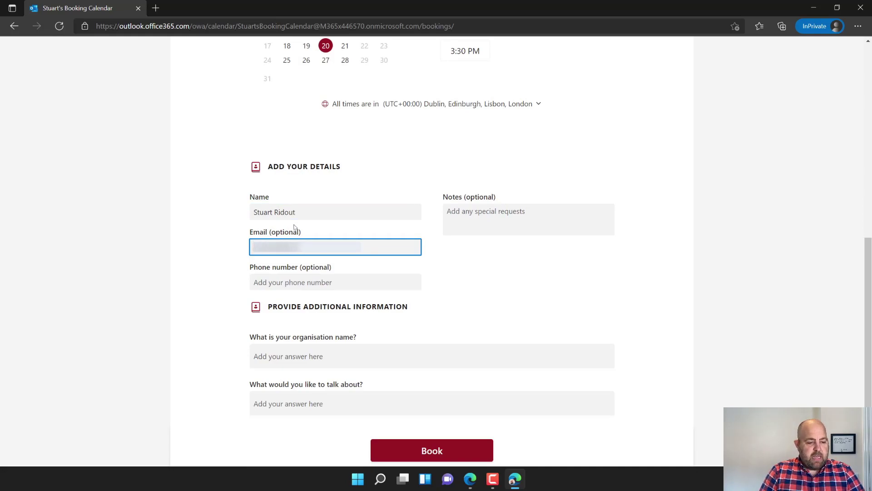
key(Tab)
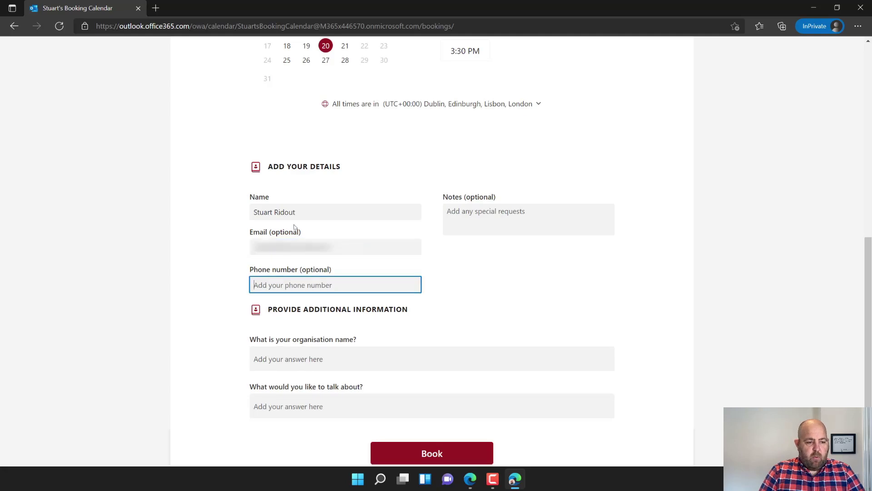
- Answer organisation 'Microsoft' and topic 'How you implemented Book', then submit the booking
click(317, 366)
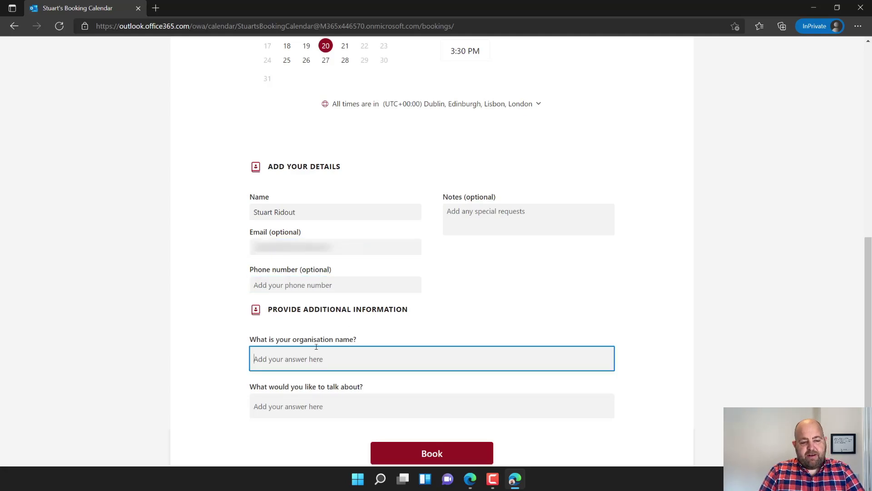
text(Microsoft)
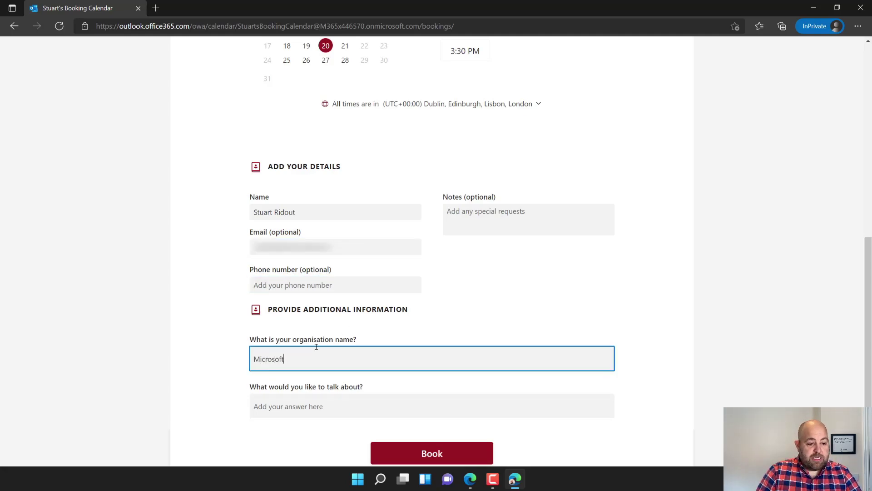
click(325, 409)
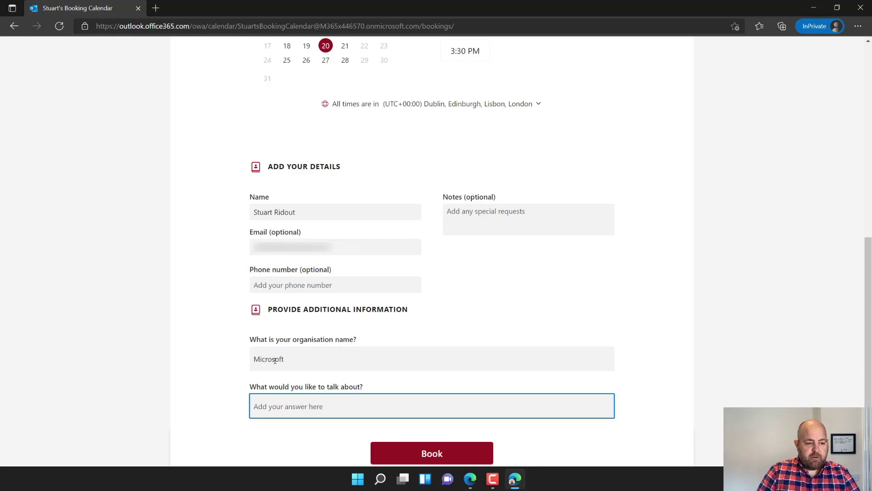
text(How you im)
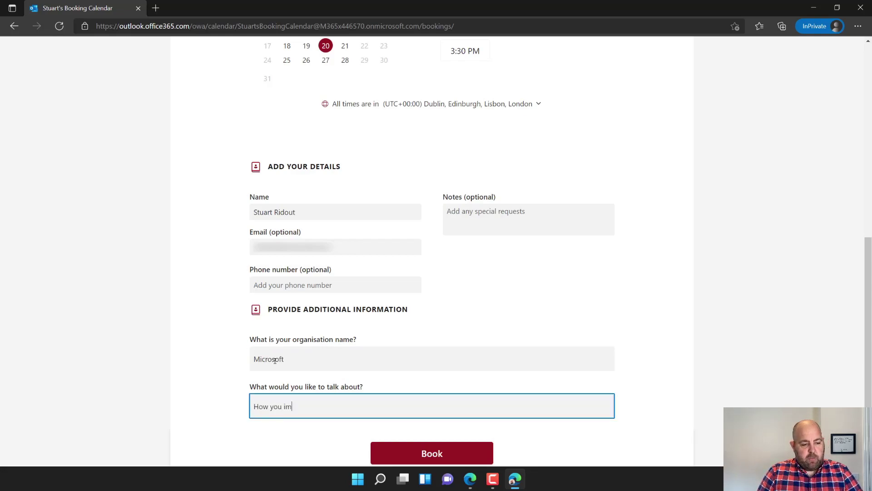
text(plemented )
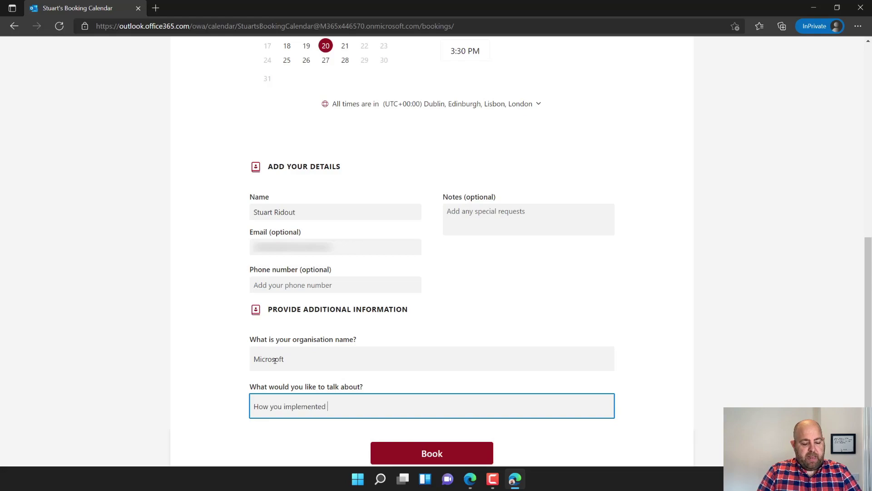
text(Bookings)
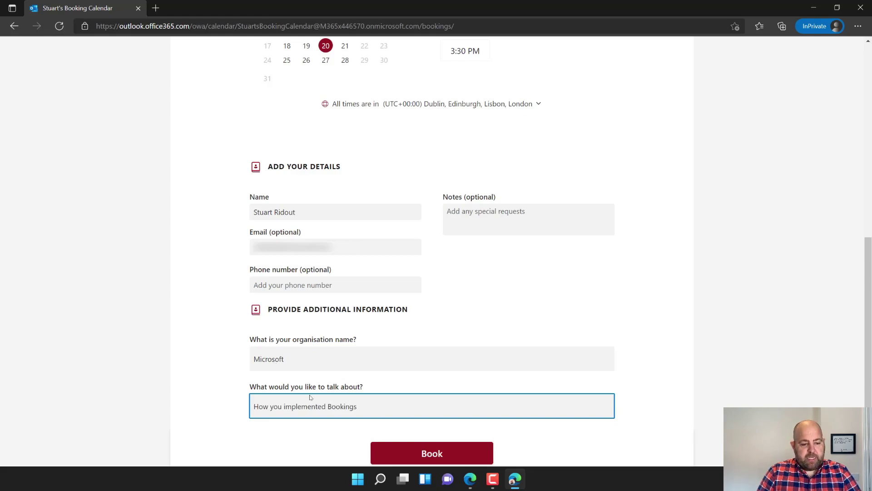
click(402, 452)
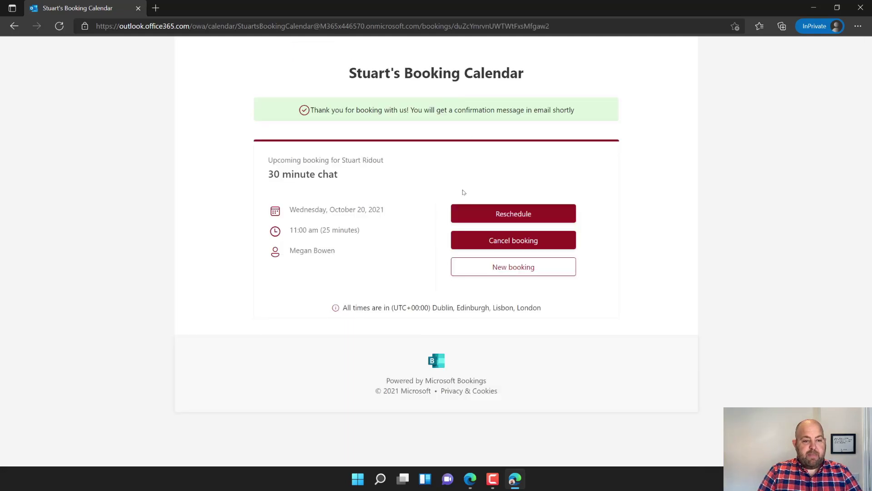
- Read the New booking email for the 30 minute chat in Outlook, then switch to the calendar
click(814, 8)
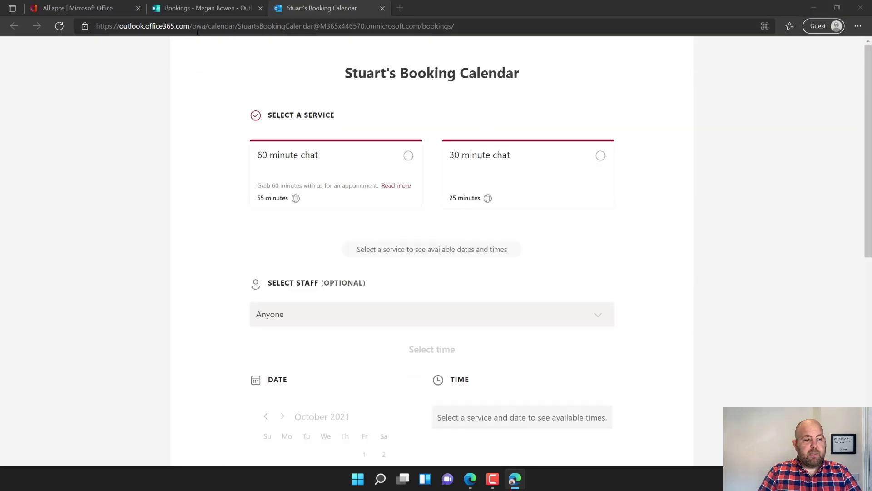
click(104, 13)
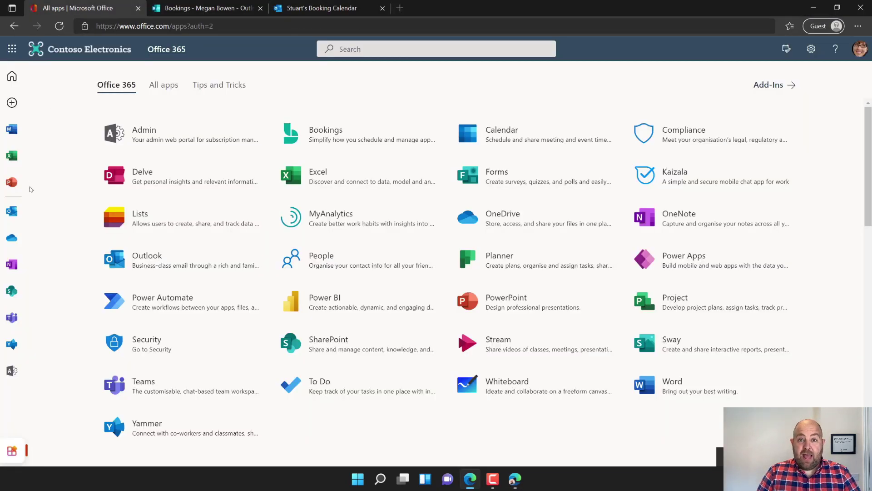
click(12, 211)
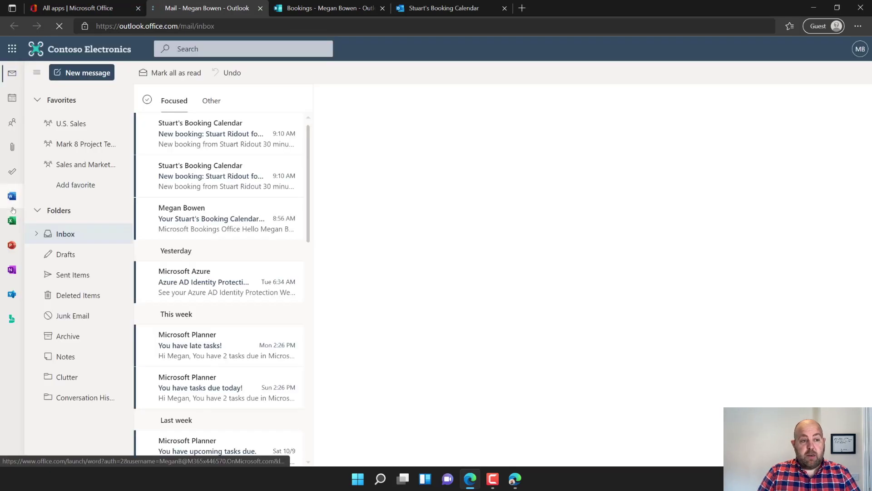
click(208, 135)
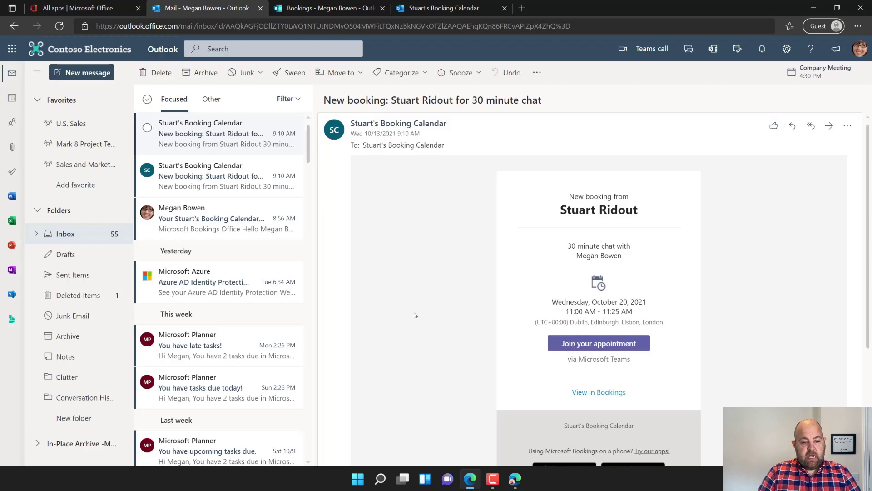
click(11, 98)
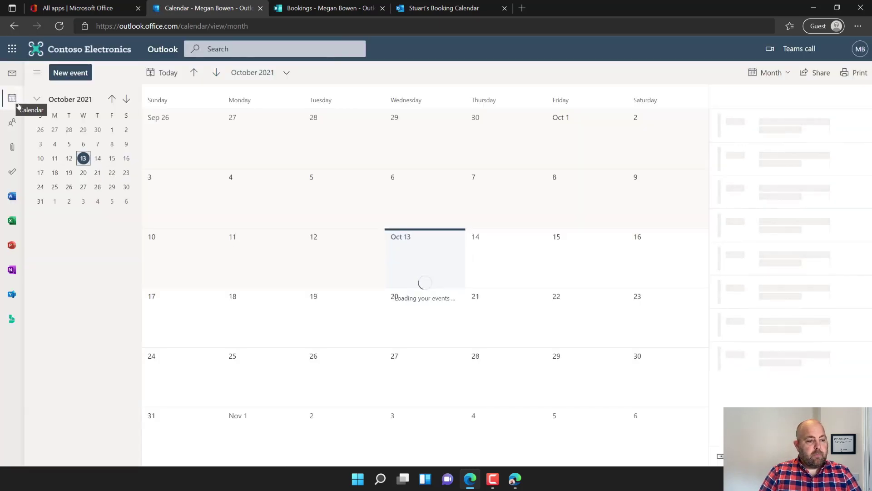
- Open the October 20 30 minute chat event, review its customer info and custom answers, then close it
click(83, 173)
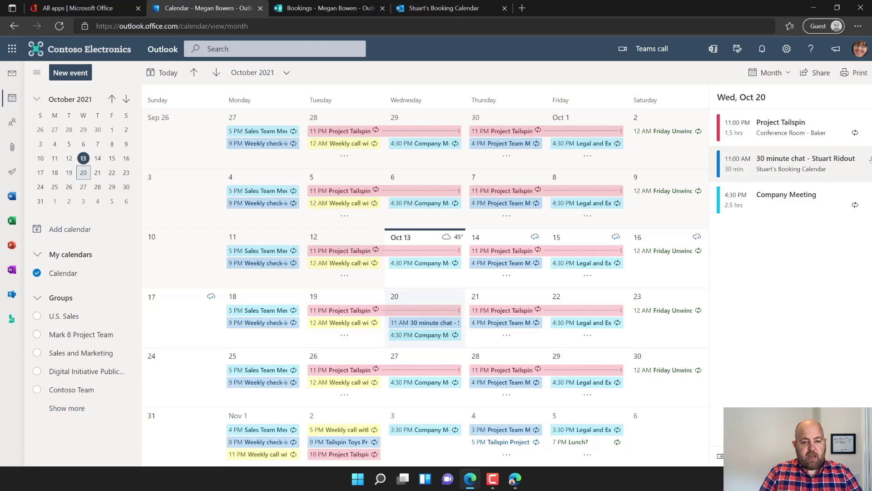
click(833, 163)
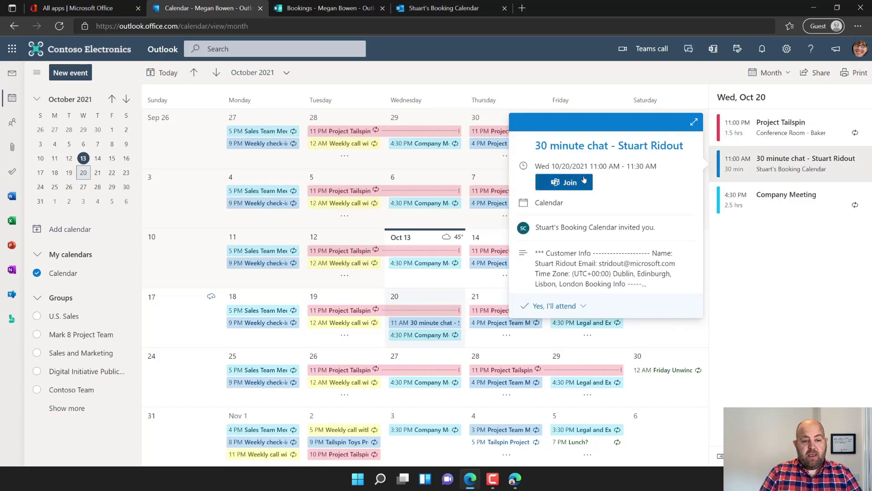
click(693, 123)
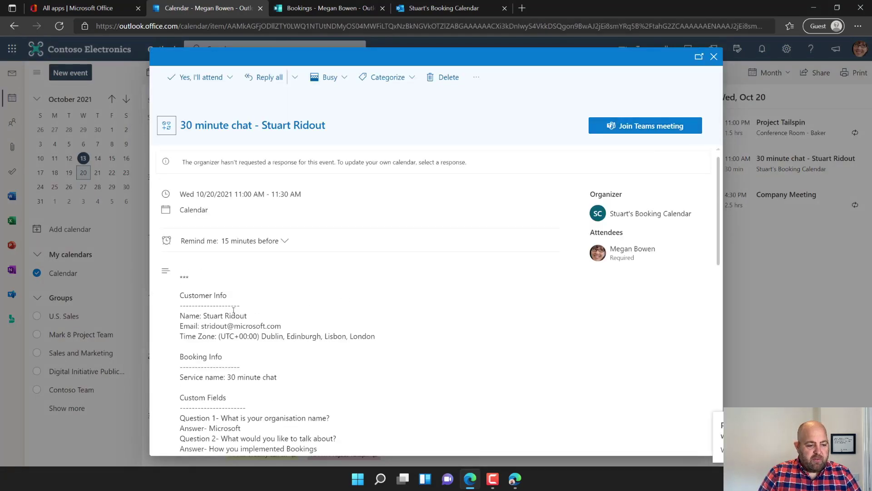
scroll(228, 336, down, 5)
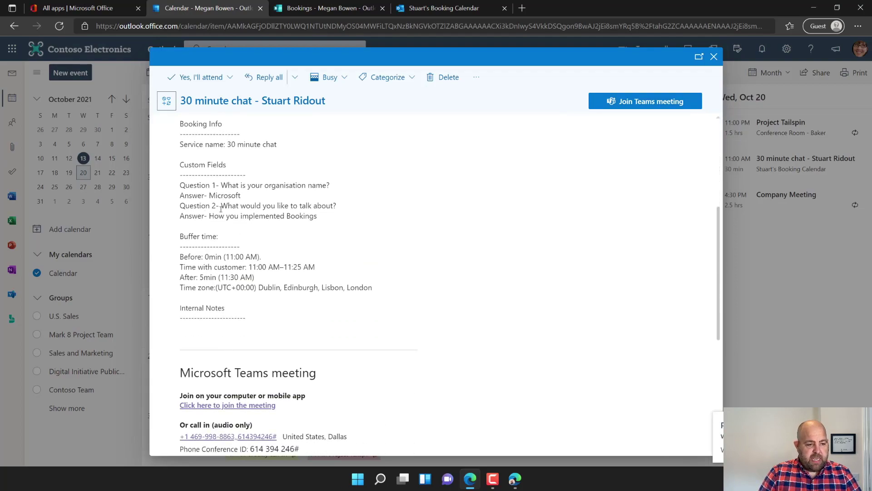
click(715, 56)
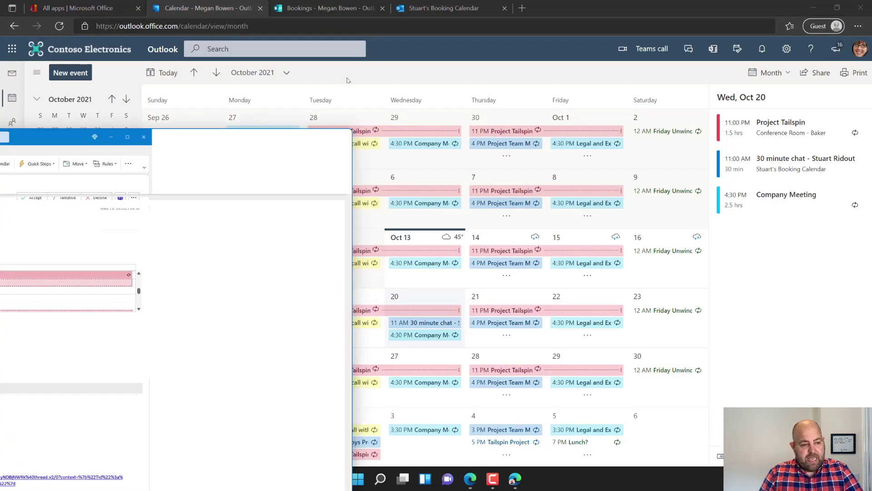
drag(18, 136, 370, 67)
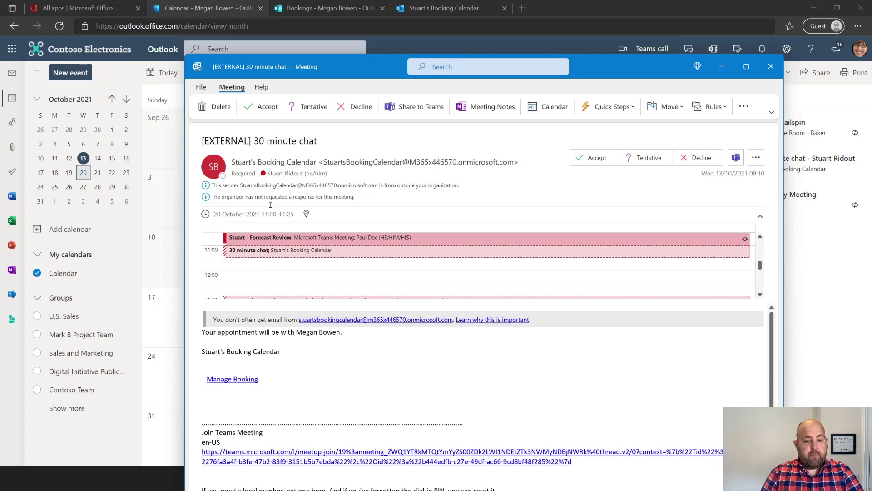
click(265, 107)
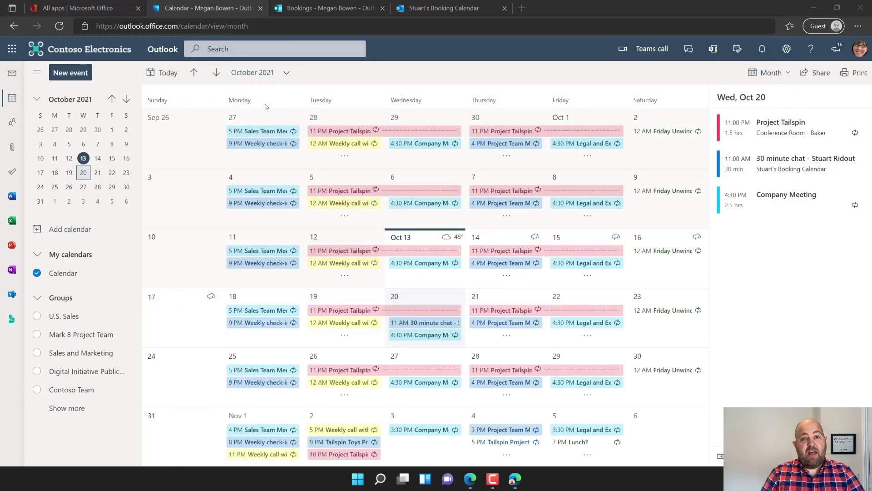
- Check the public booking page and the staff list from Bookings
click(315, 8)
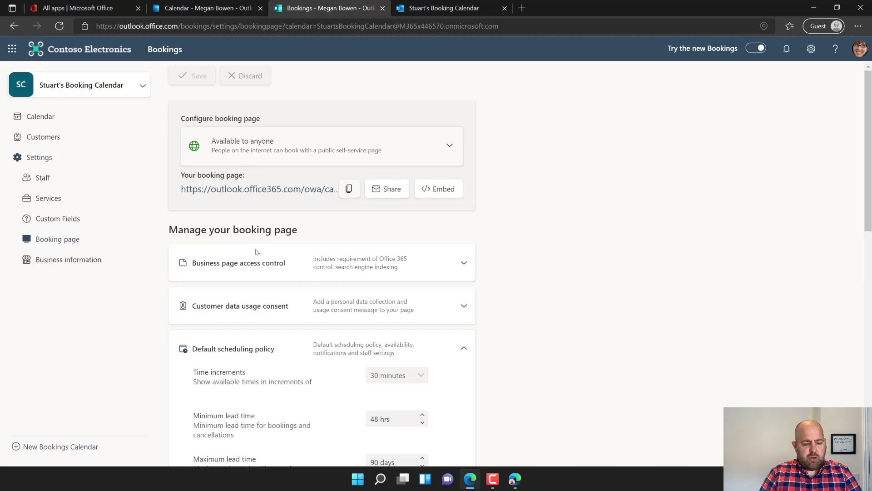
click(438, 13)
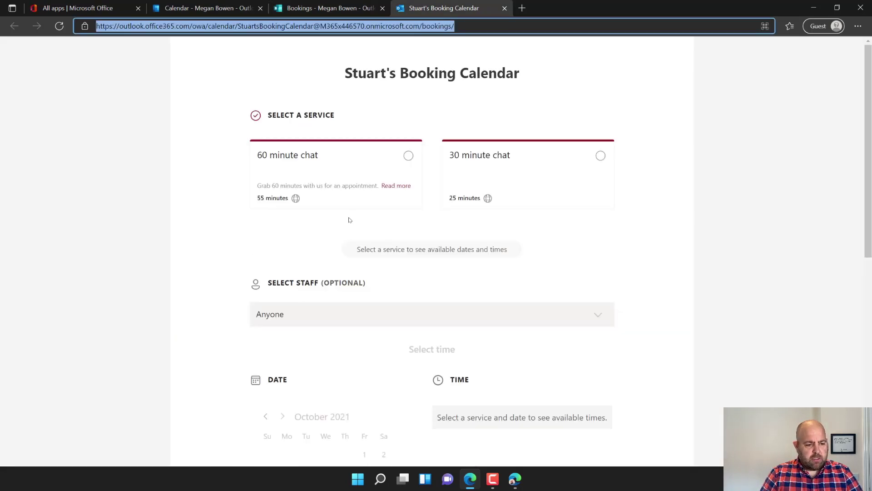
click(319, 10)
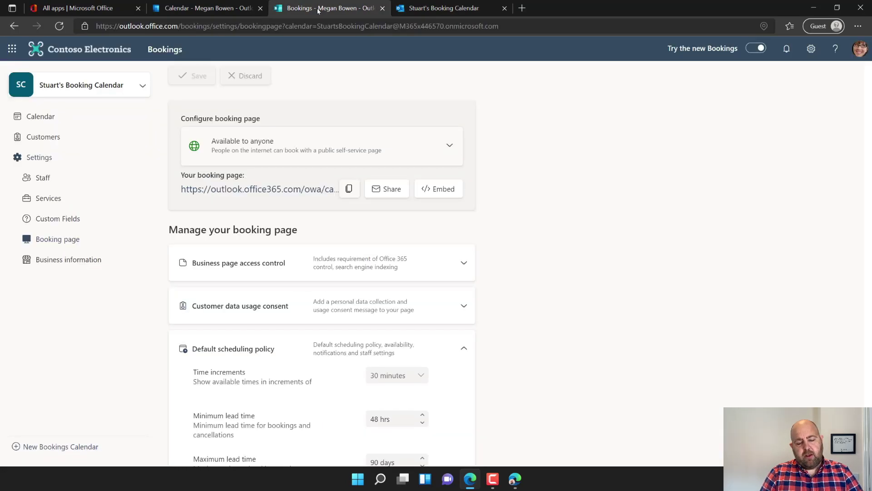
click(36, 177)
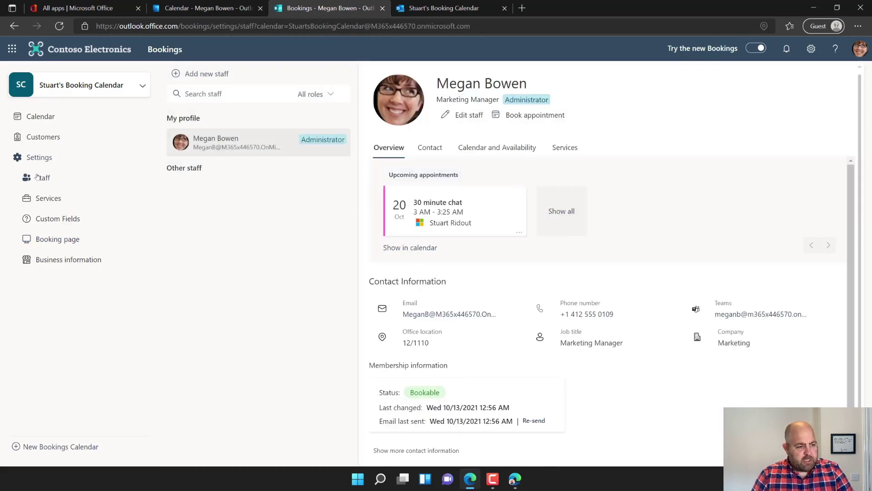
- Untick 'Allow customers to choose a specific person' under Default scheduling policy and save
click(54, 241)
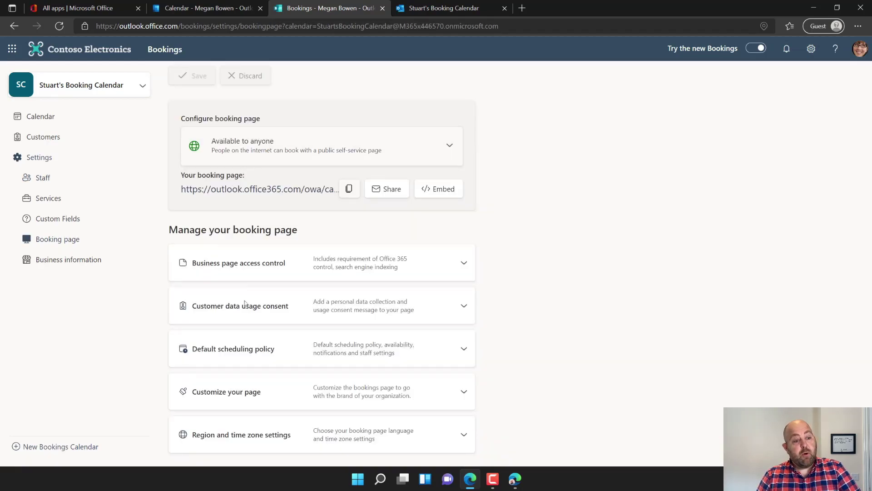
click(463, 349)
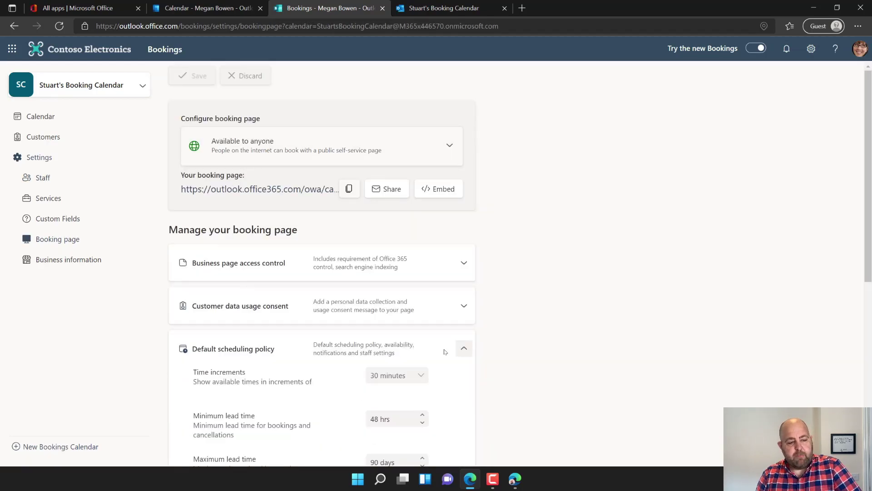
scroll(305, 330, down, 7)
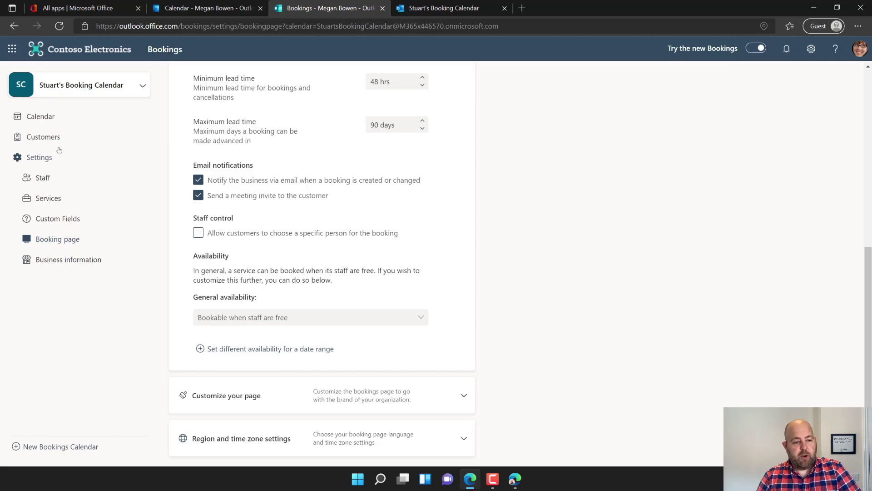
scroll(694, 162, up, 7)
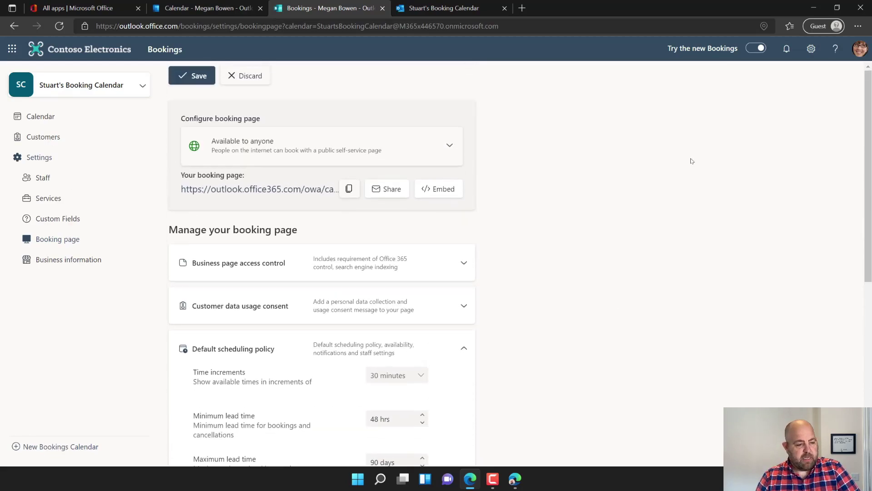
click(198, 76)
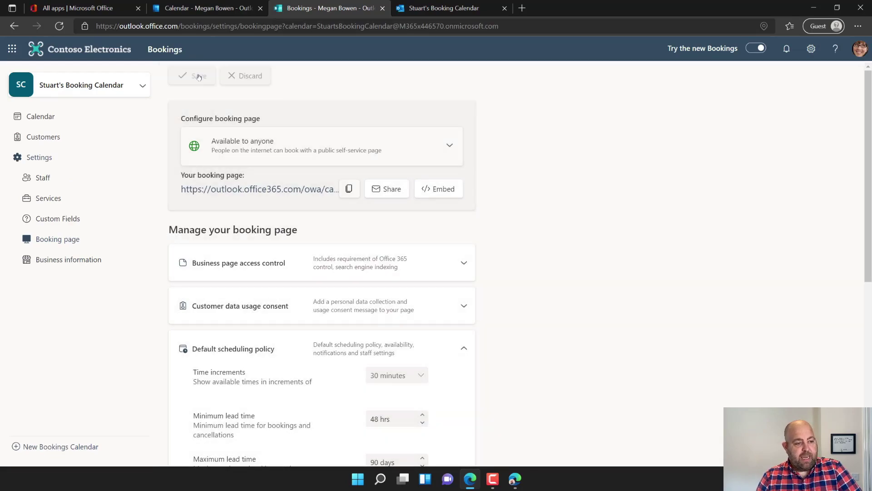
- Reload the public booking page and scroll to the 60 minute chat's customer details form
click(433, 9)
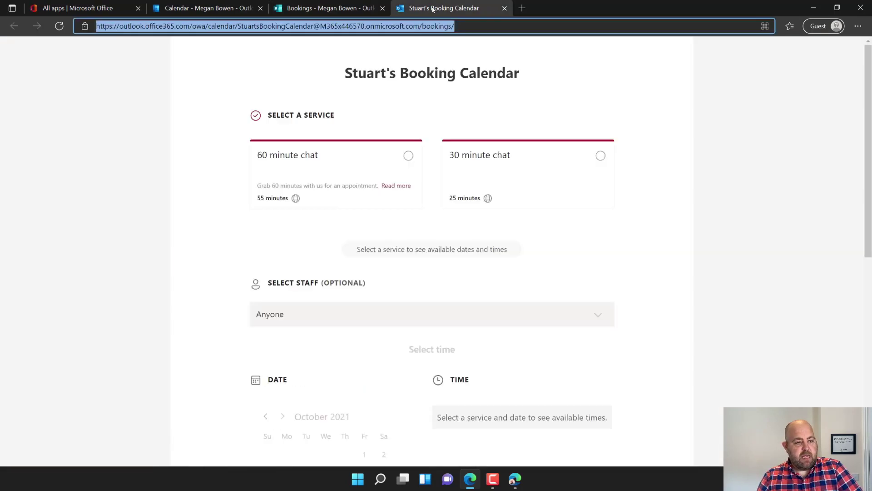
click(59, 26)
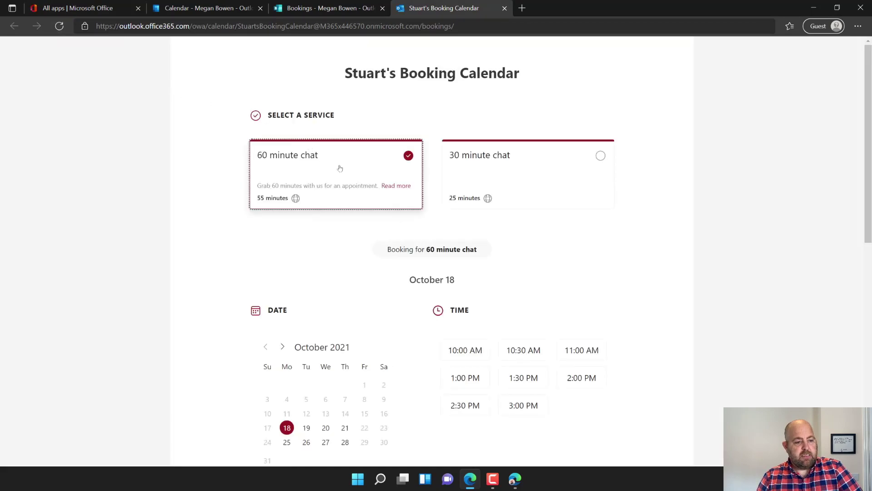
scroll(343, 349, down, 8)
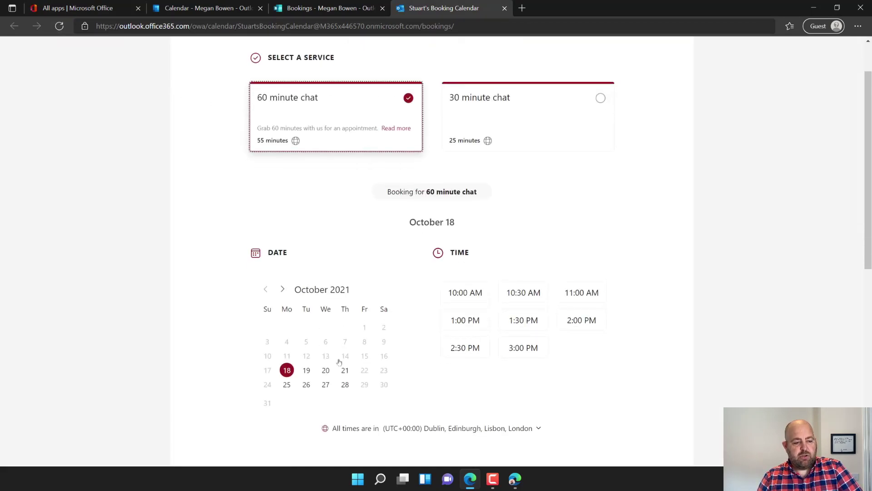
scroll(366, 323, down, 2)
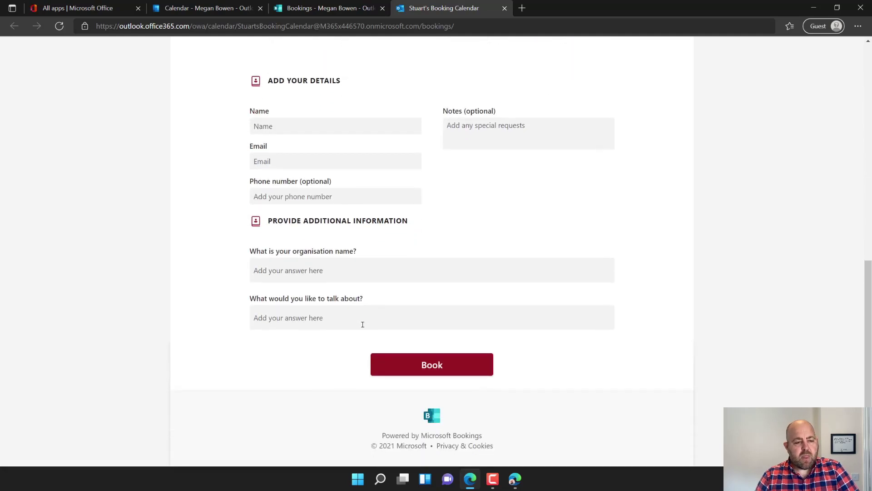